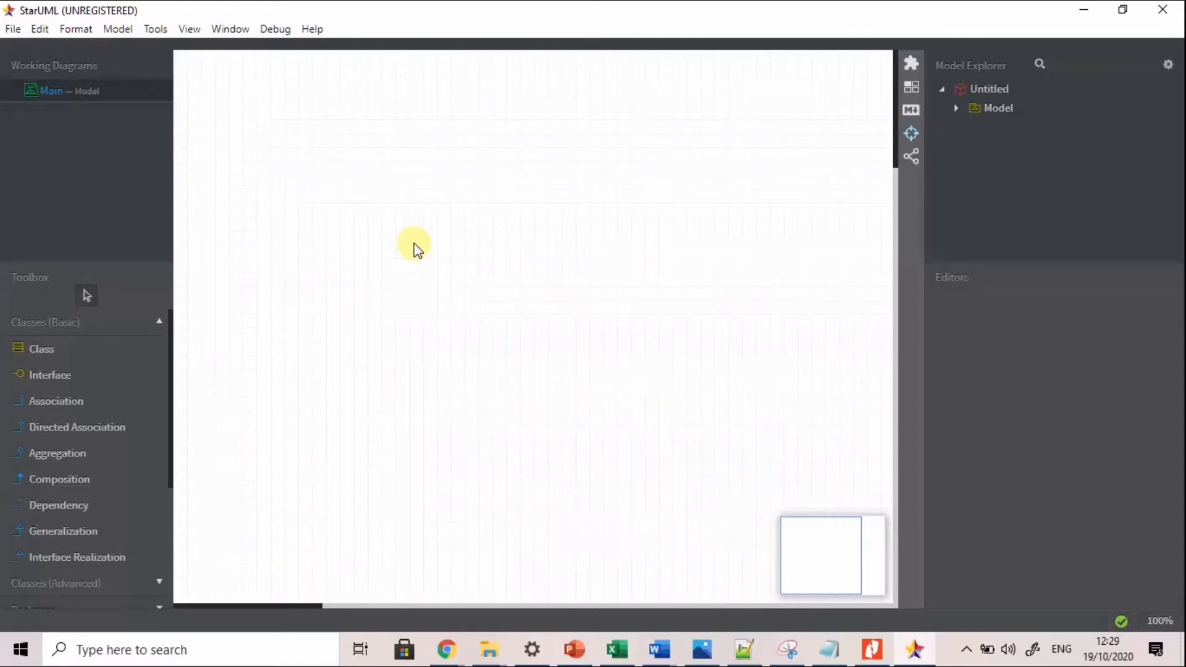
Step: Add a class to the empty diagram and name it Program_Studi
click(85, 358)
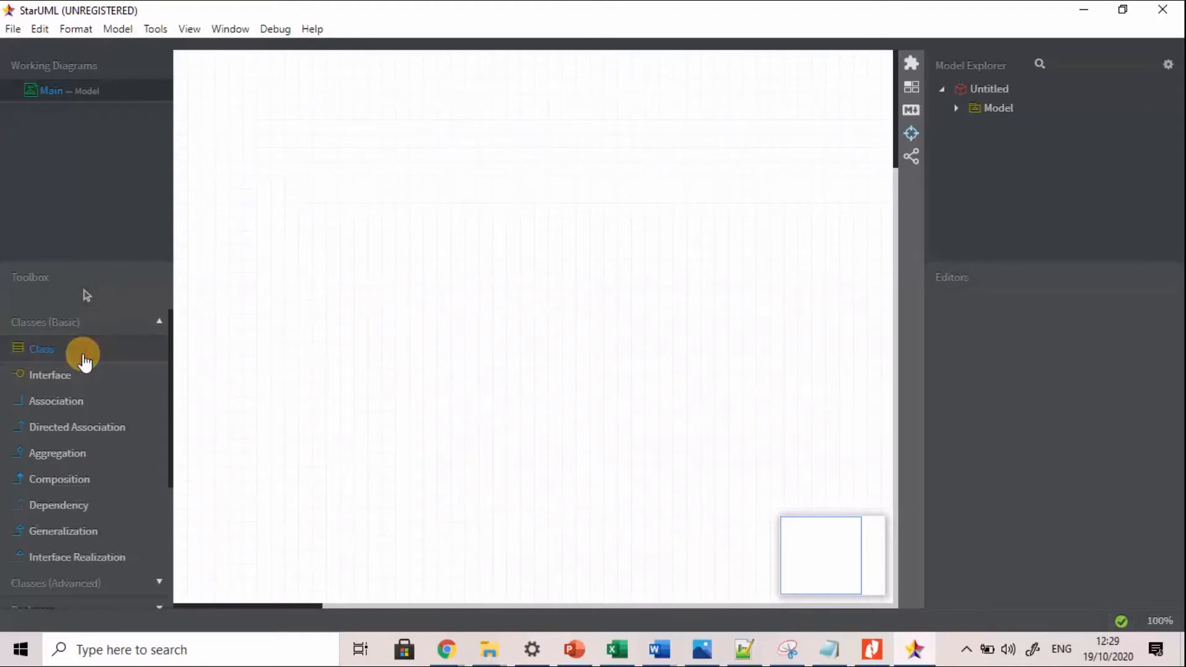
click(420, 244)
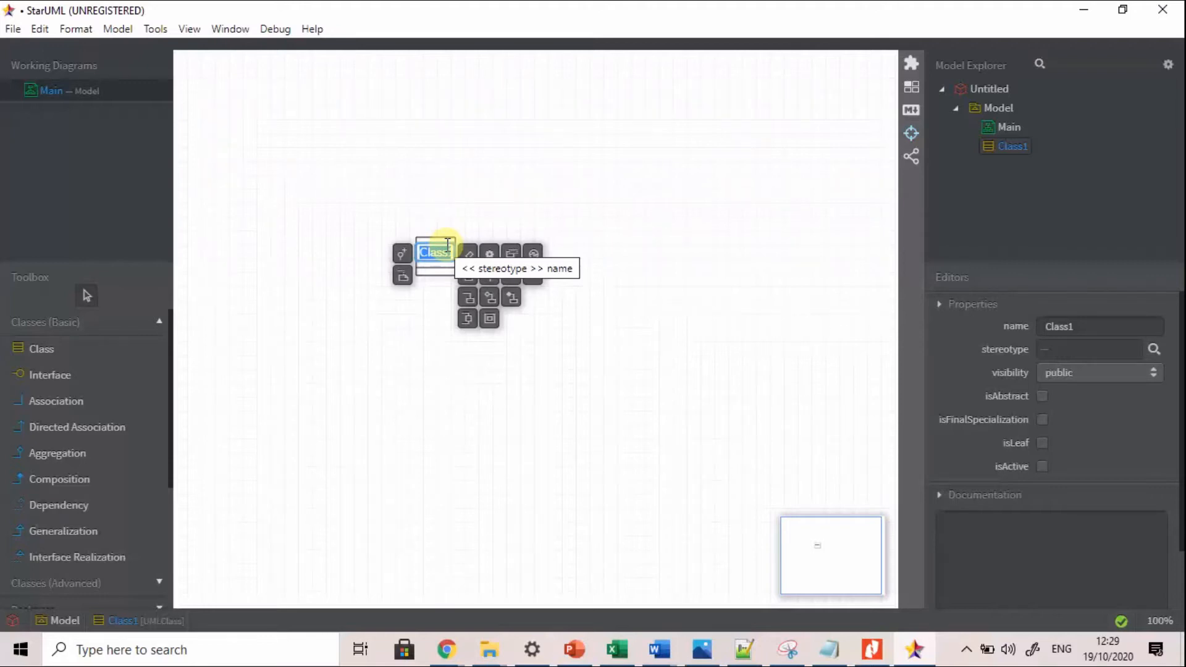
text(P)
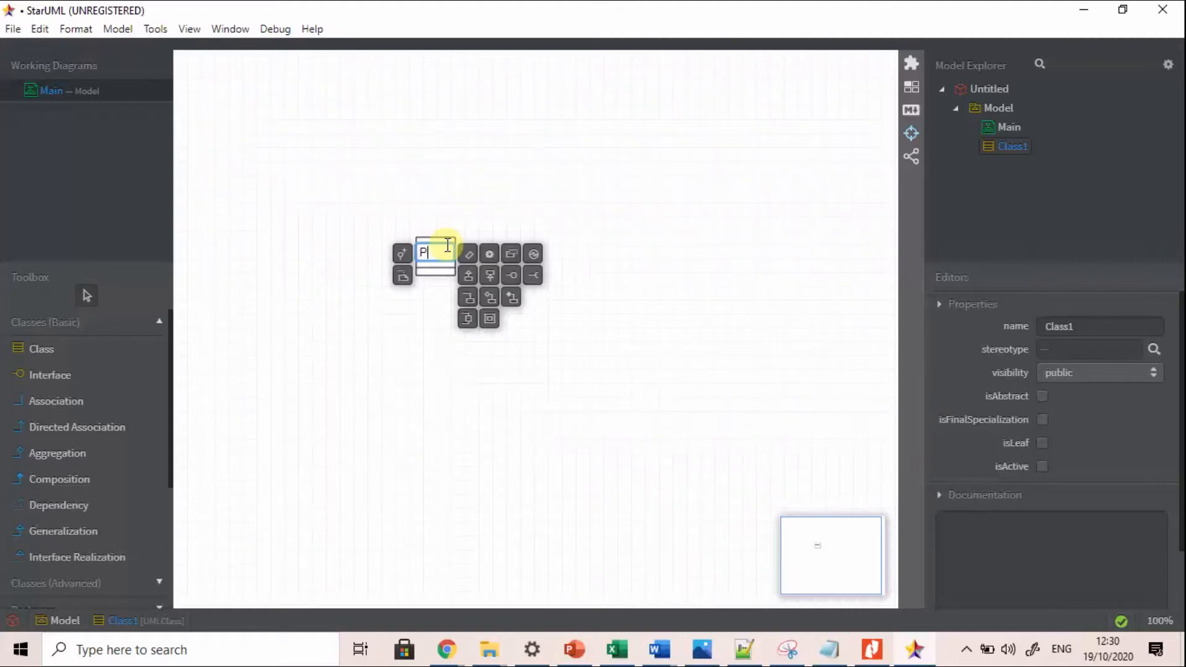
text(rogram)
text(_Studi)
key(Return)
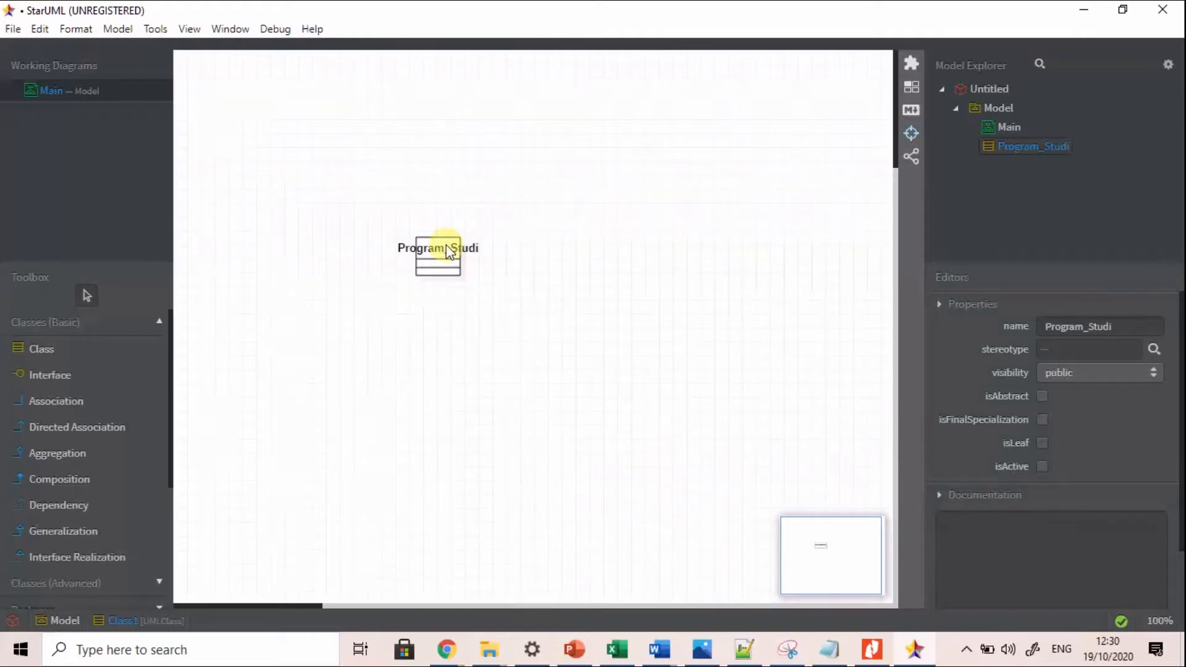
click(478, 270)
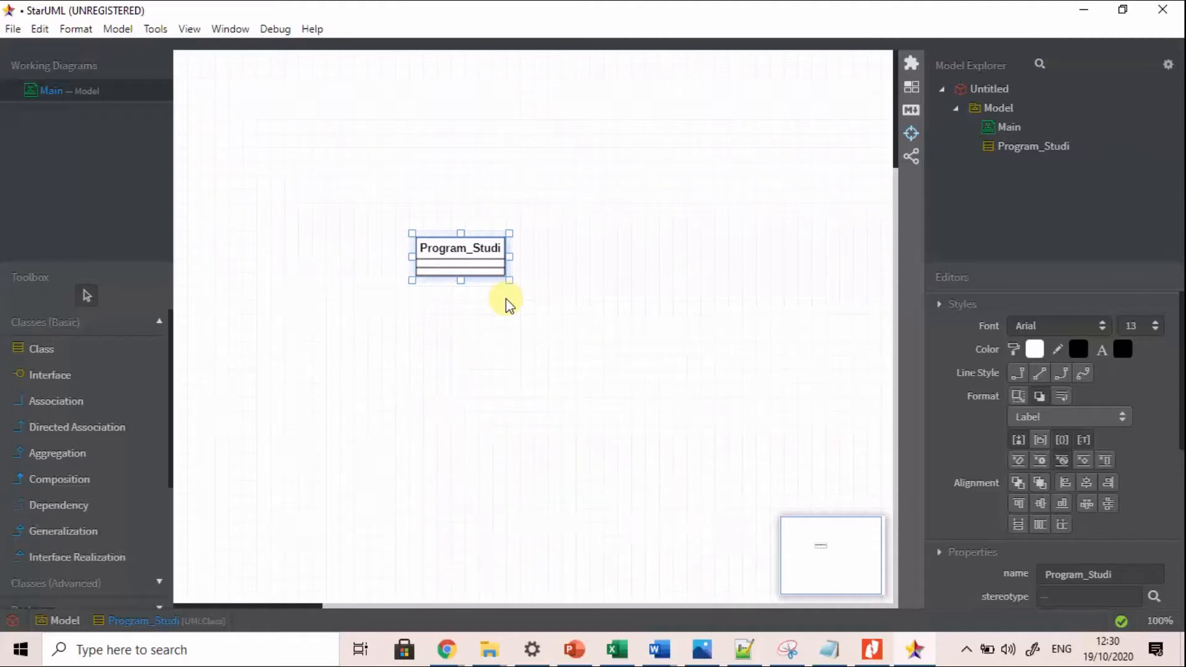
click(492, 267)
double_click(492, 267)
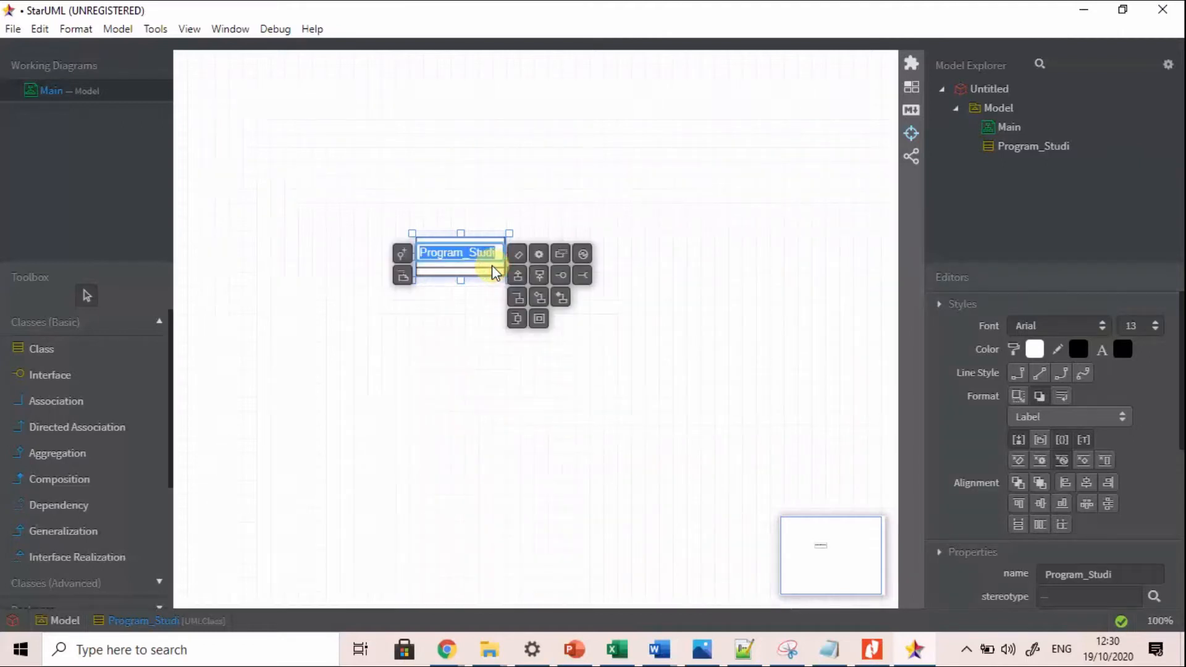
click(491, 286)
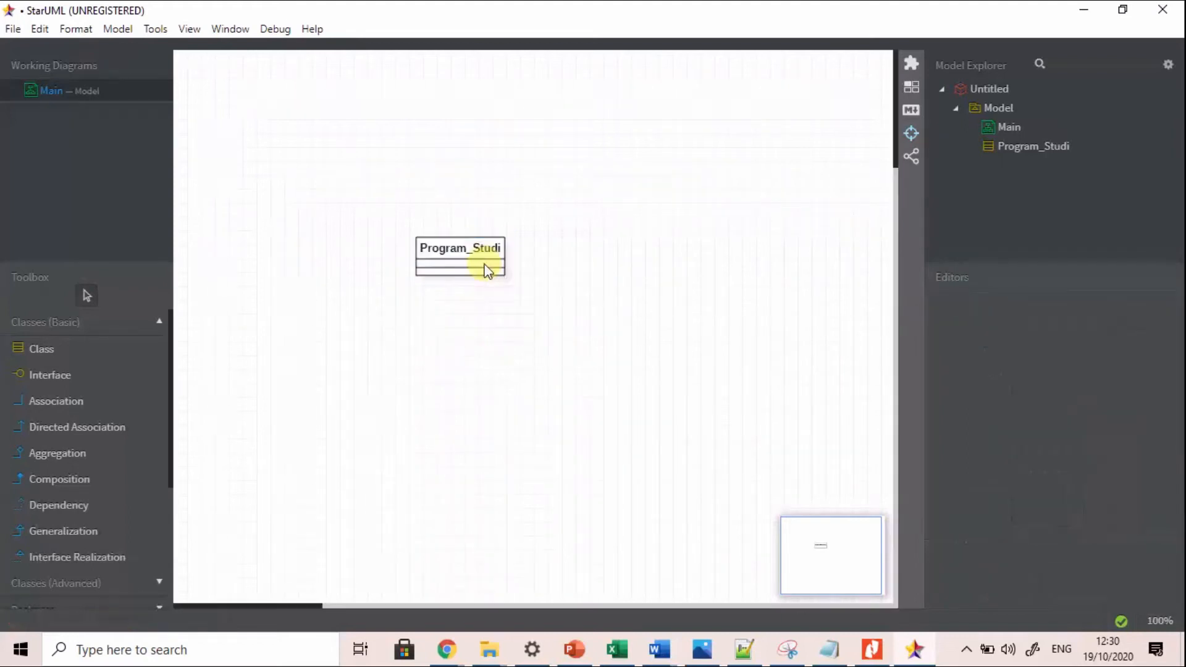
click(485, 263)
right_click(484, 262)
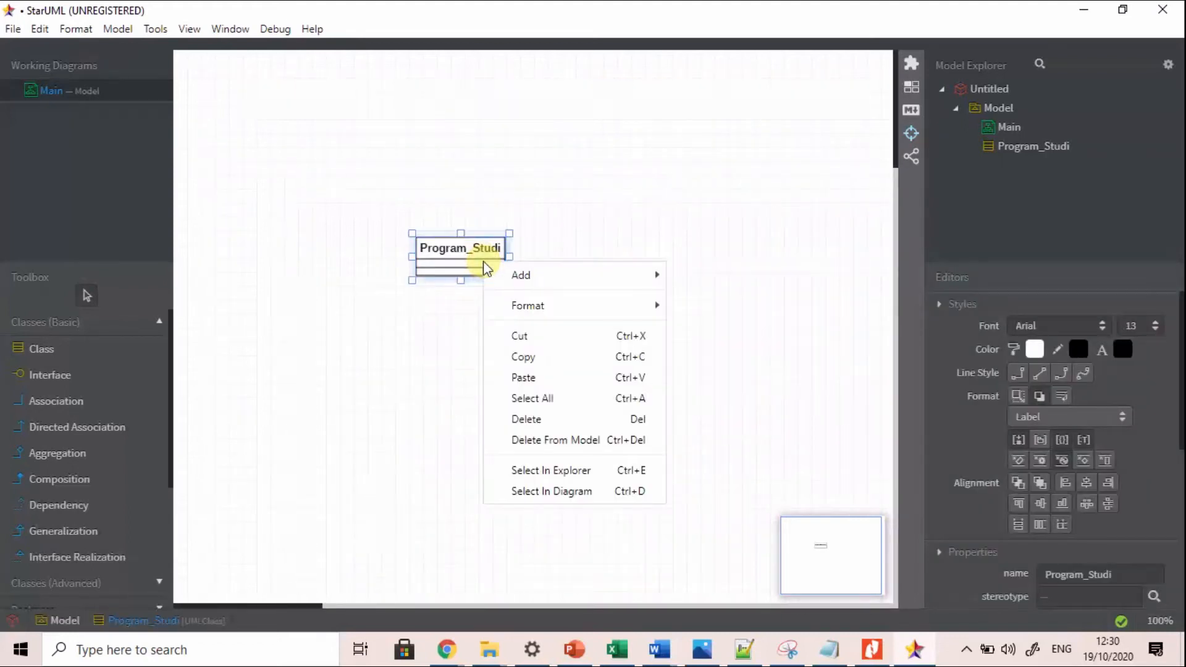
click(467, 266)
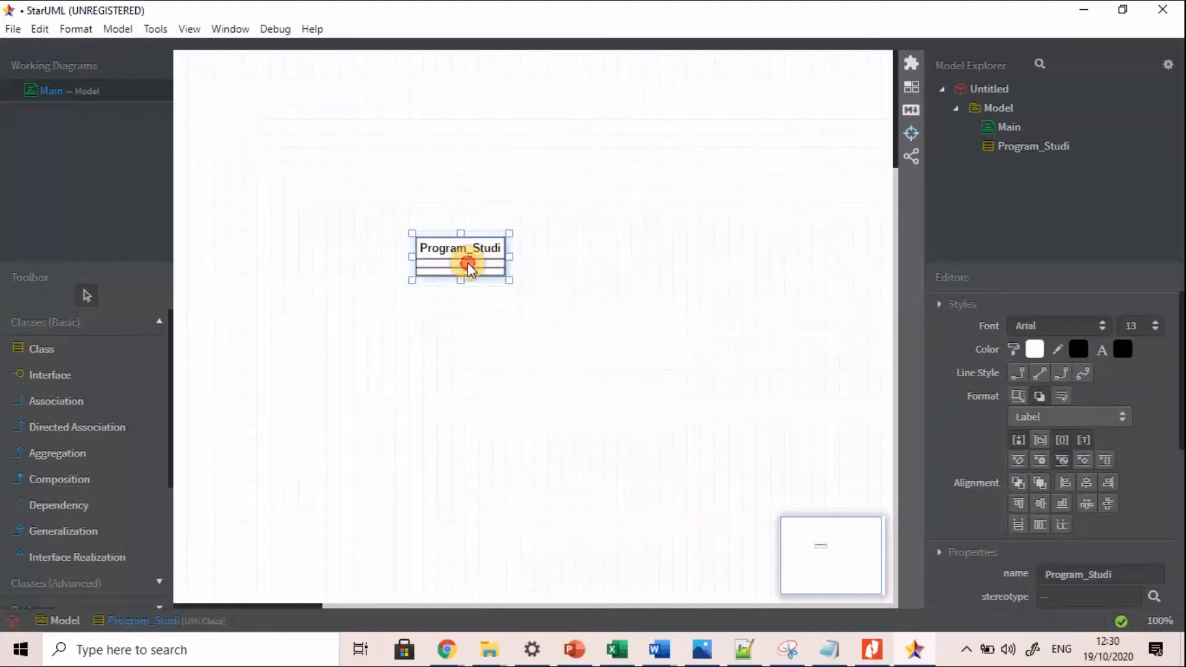
Step: Add an attribute named Kode_prodi to the Program_Studi class
double_click(471, 270)
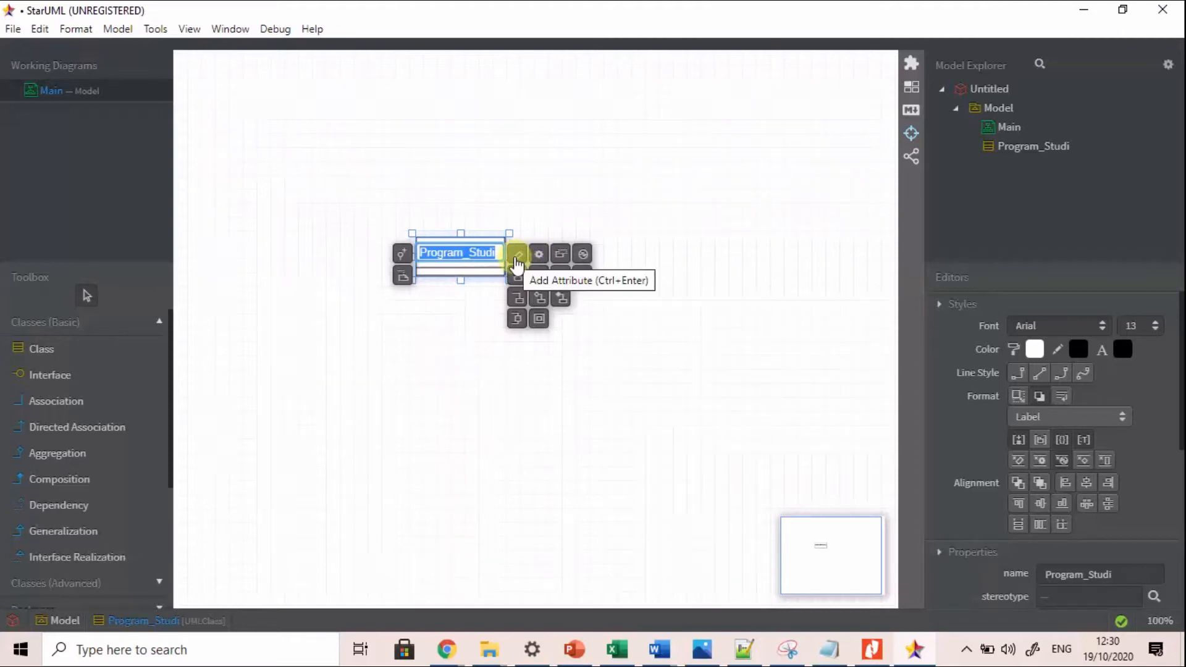
click(516, 254)
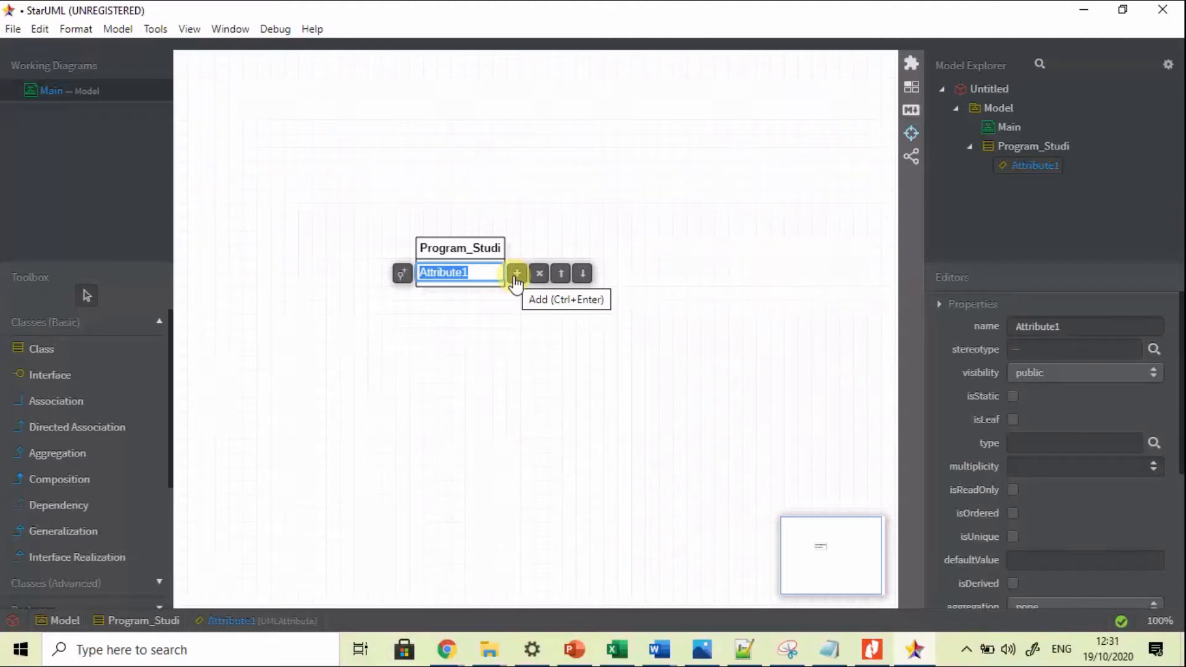
text(Kode_prodi)
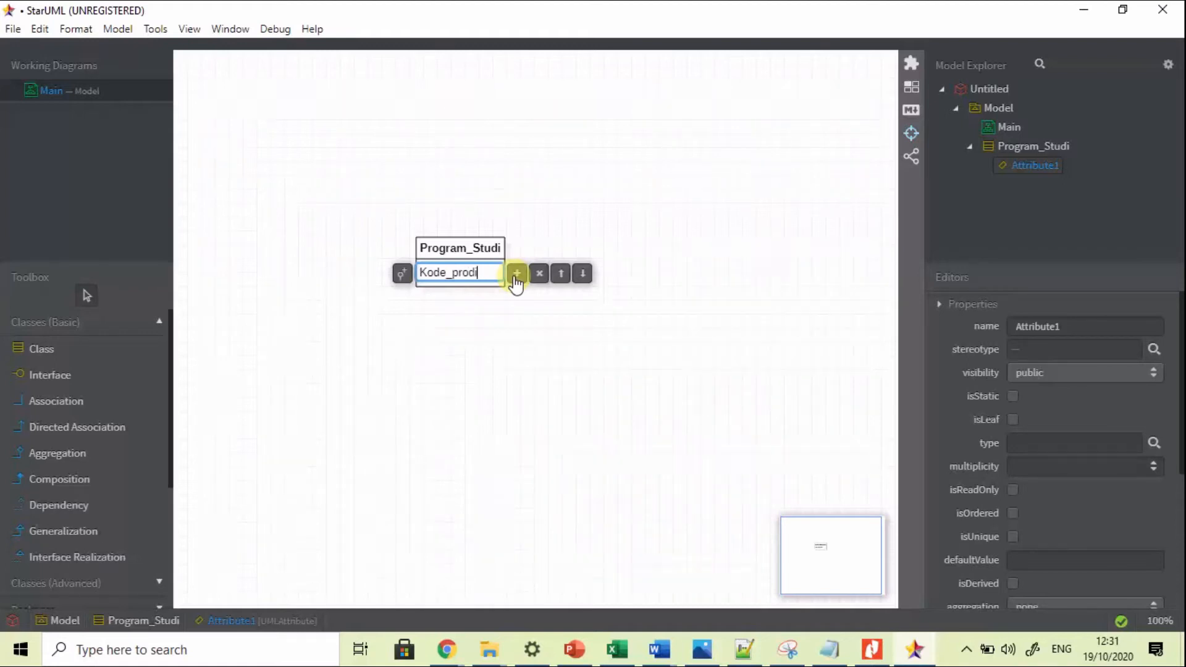
key(Return)
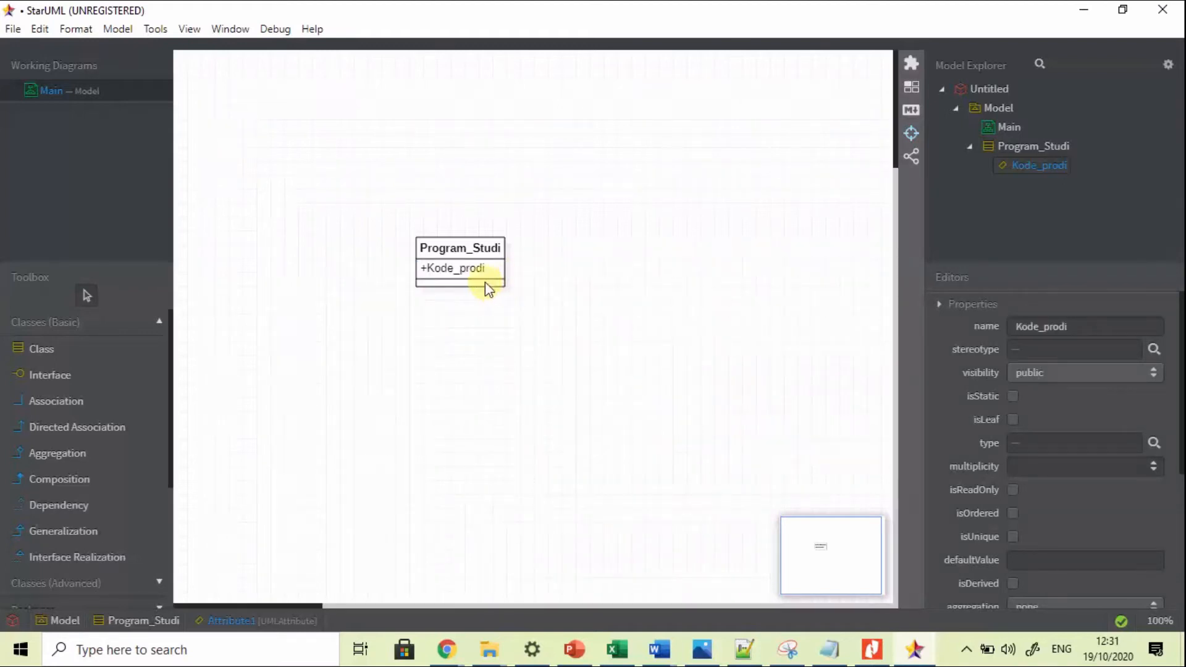
Step: Add a second attribute named Daftar_mahasiswa below Kode_prodi in the Program_Studi class
double_click(486, 268)
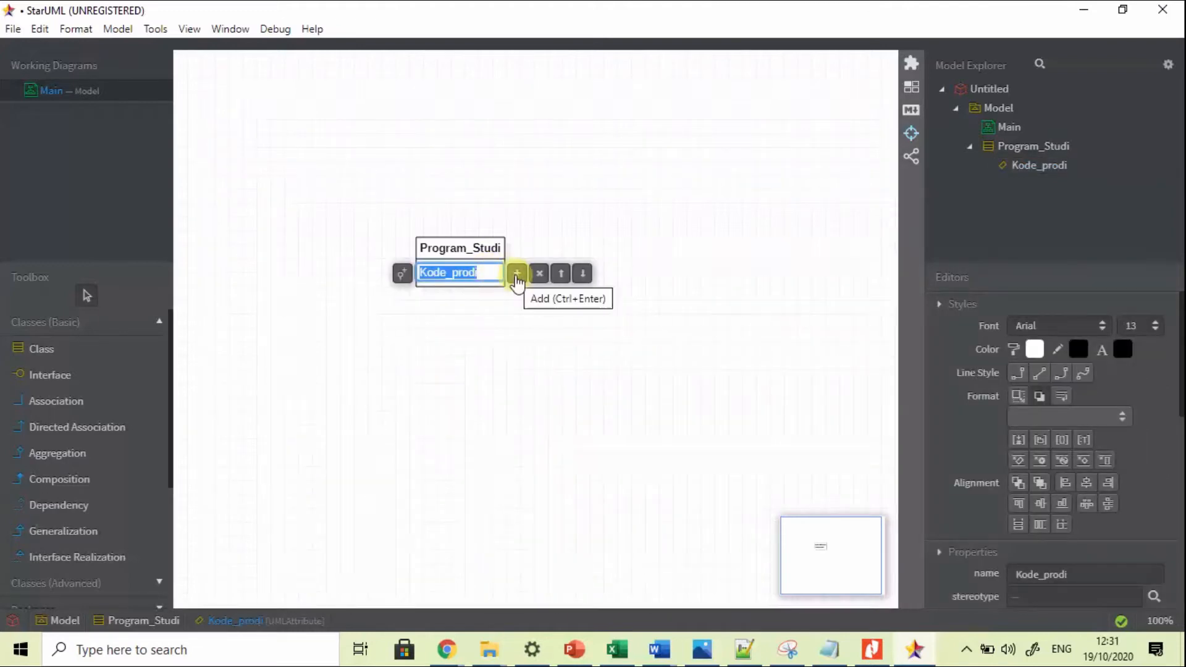
click(517, 275)
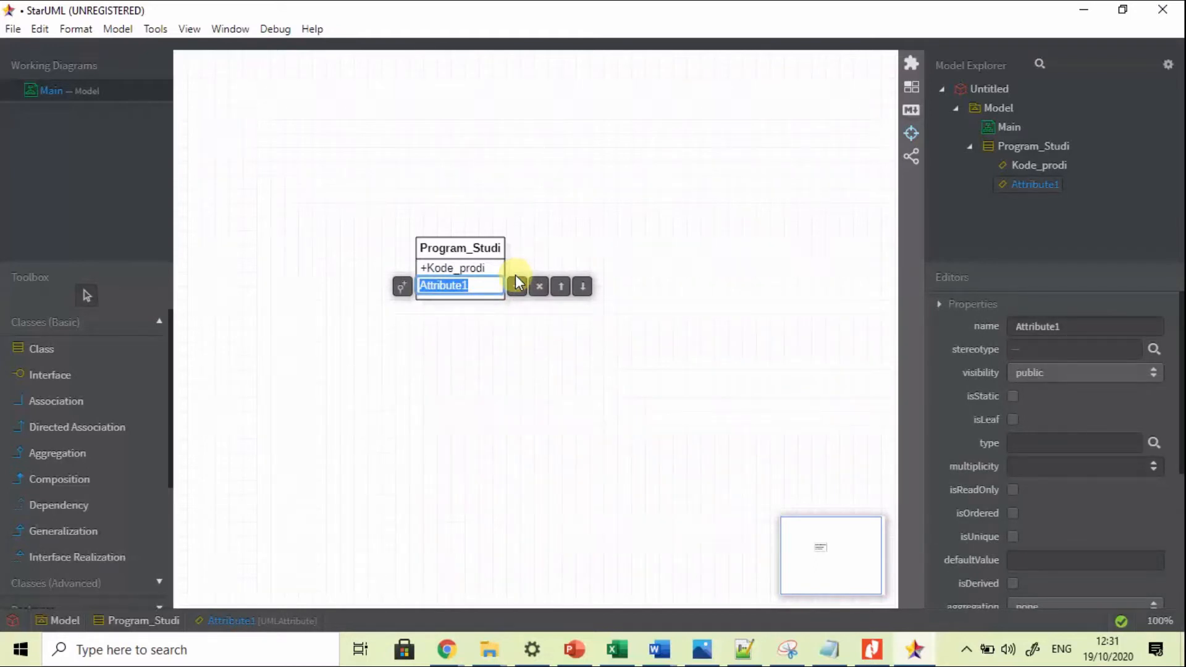
text(Daftar_mahasiswa)
key(Return)
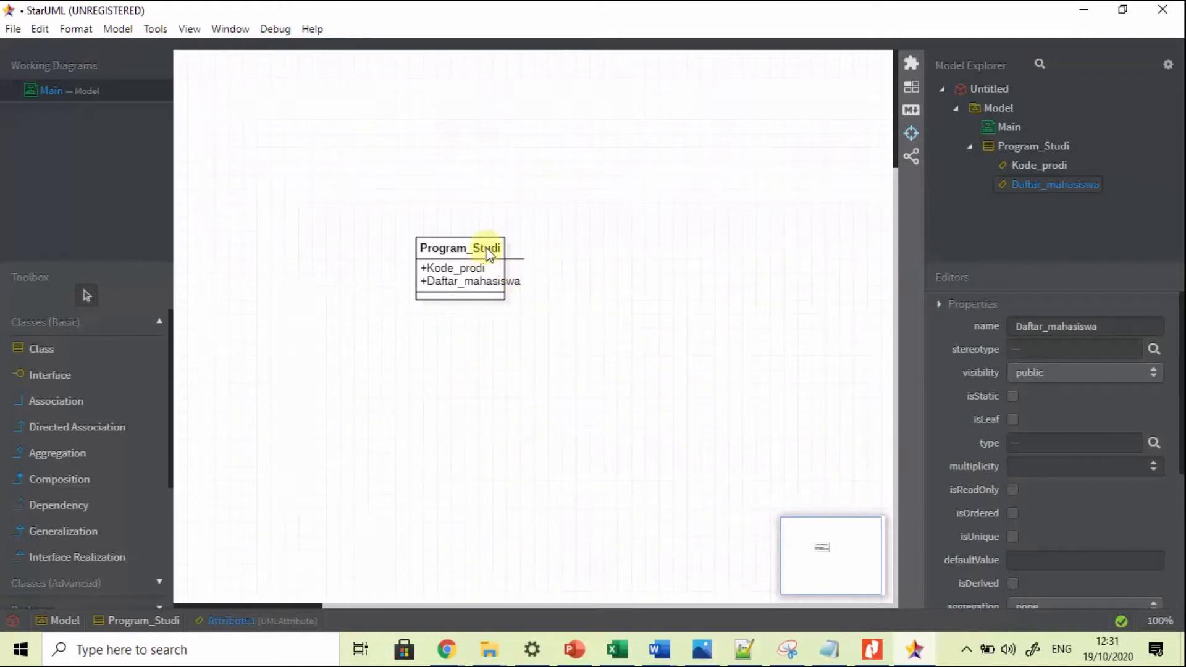
click(500, 273)
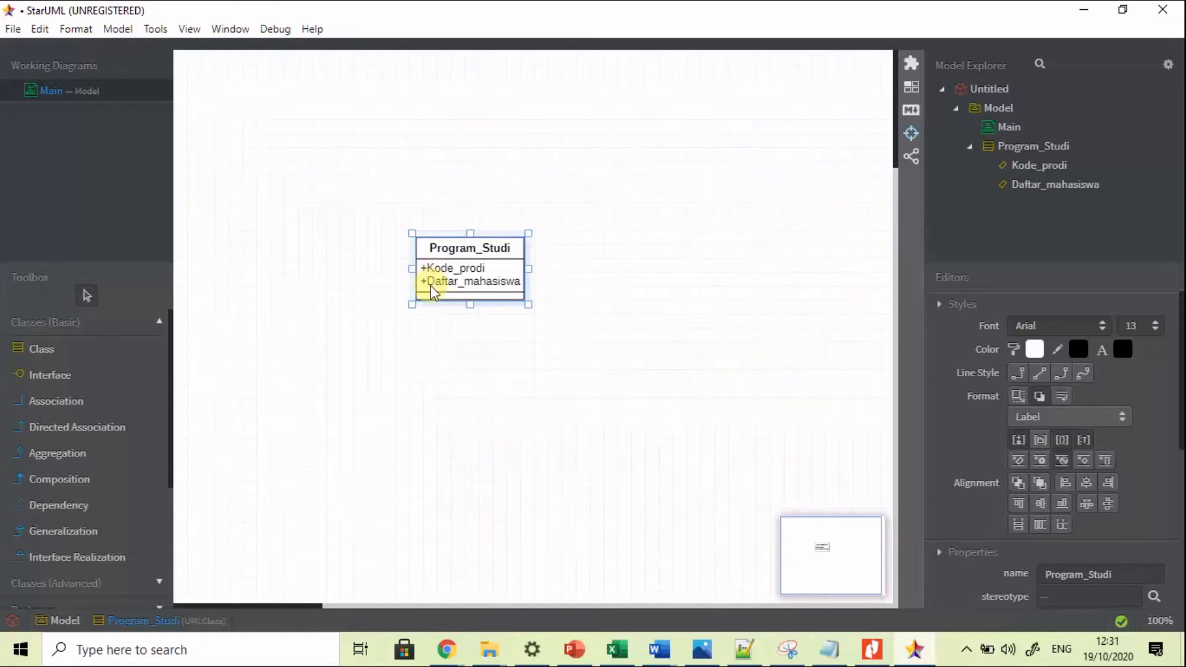
Step: Set the visibility of the Daftar_mahasiswa attribute to public
click(432, 286)
double_click(433, 283)
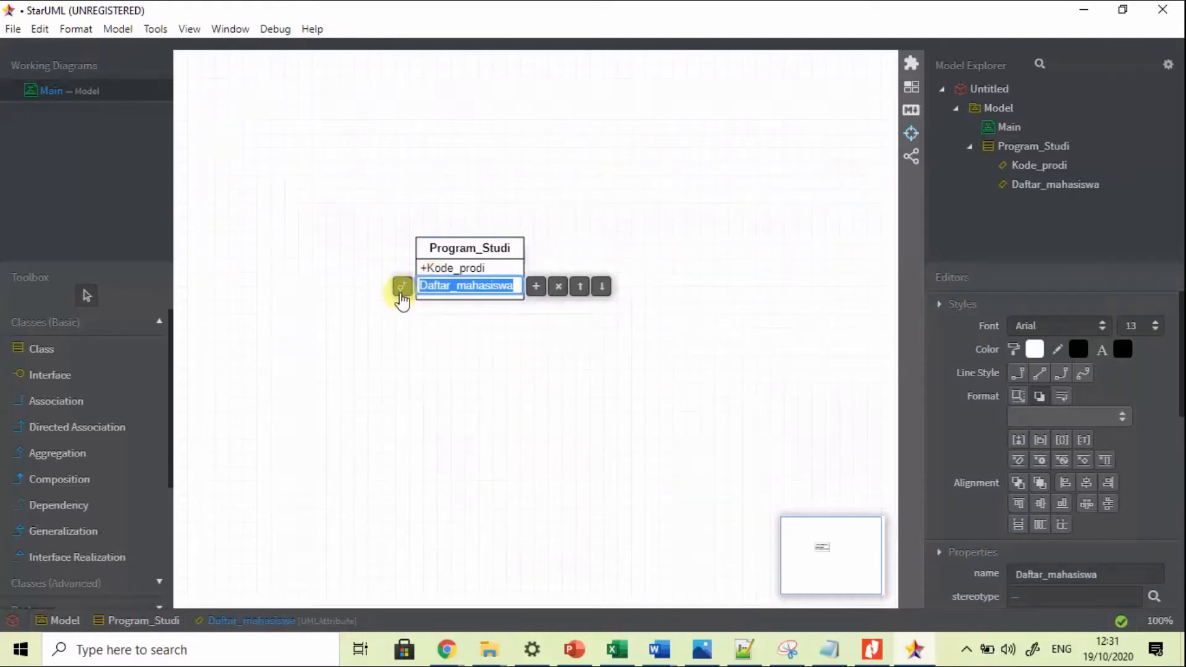
click(402, 290)
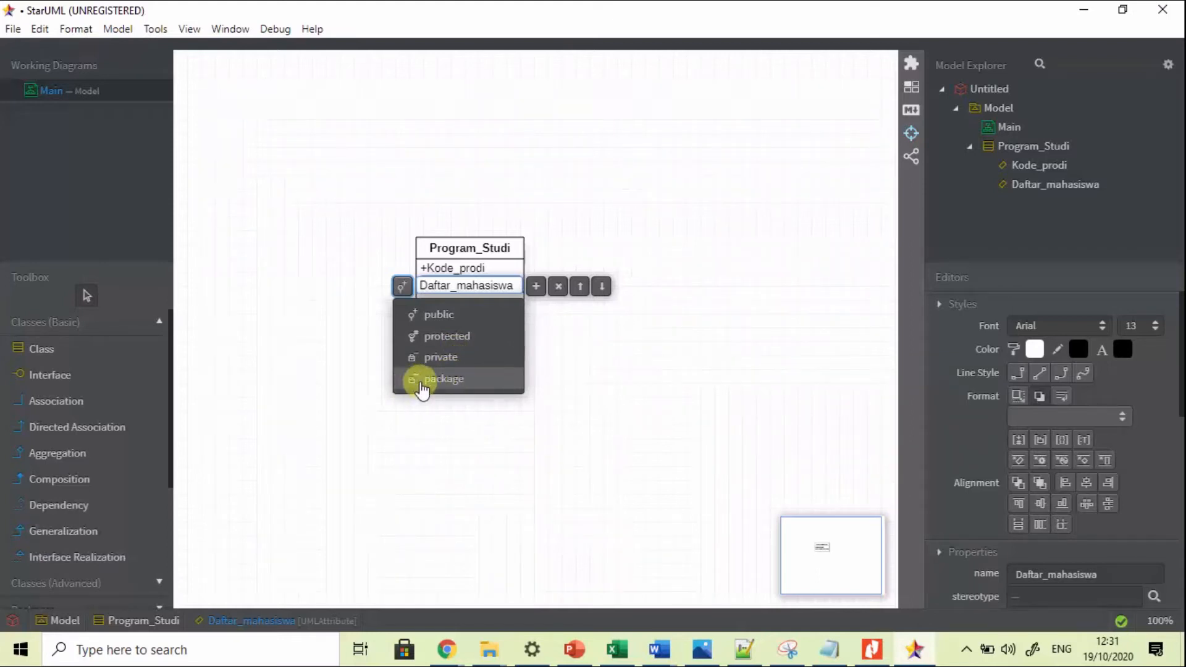
click(415, 316)
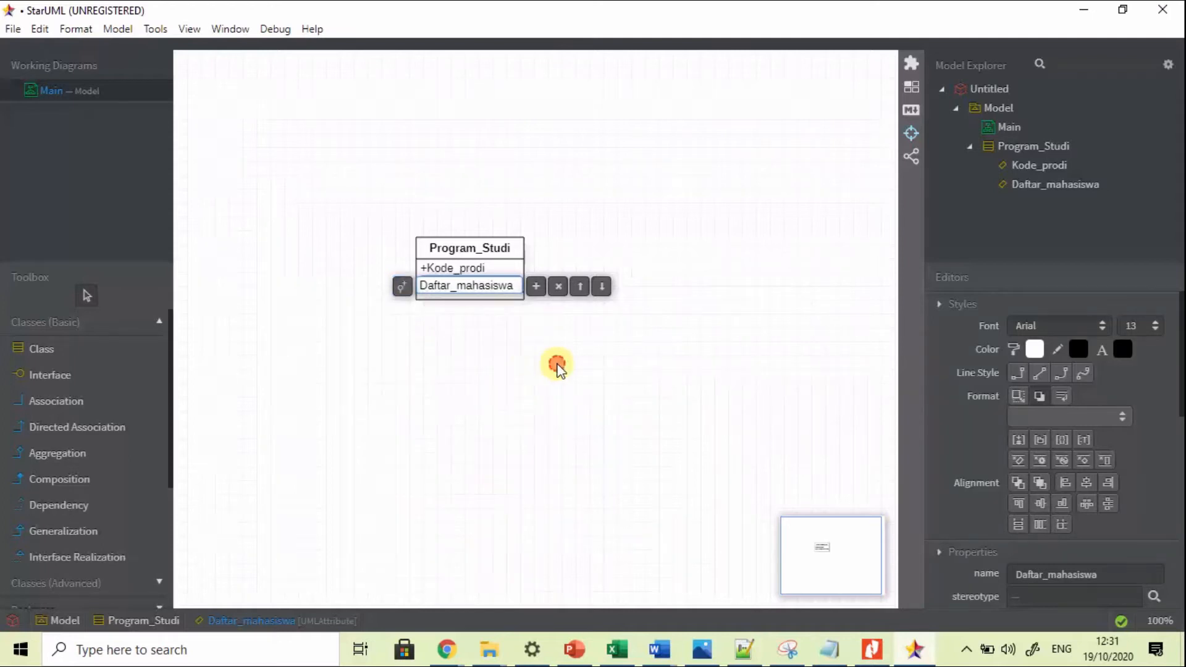
click(556, 363)
Step: Add an operation named Get_Kode_Prodi to the Program_Studi class
click(458, 301)
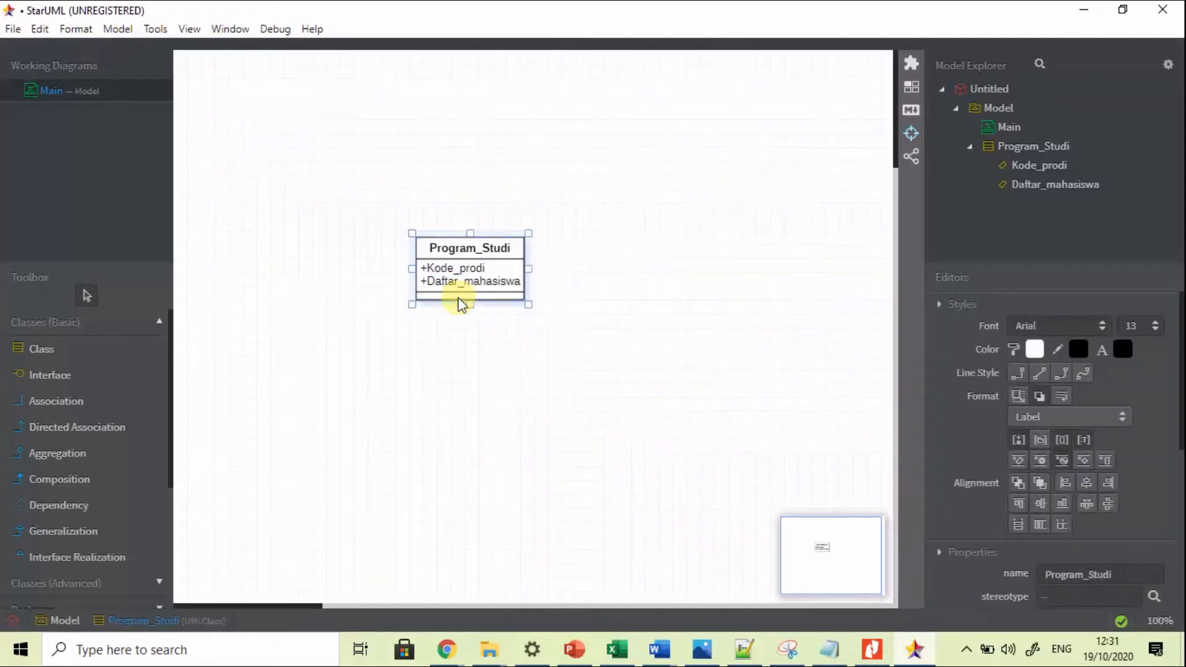
right_click(458, 299)
double_click(448, 296)
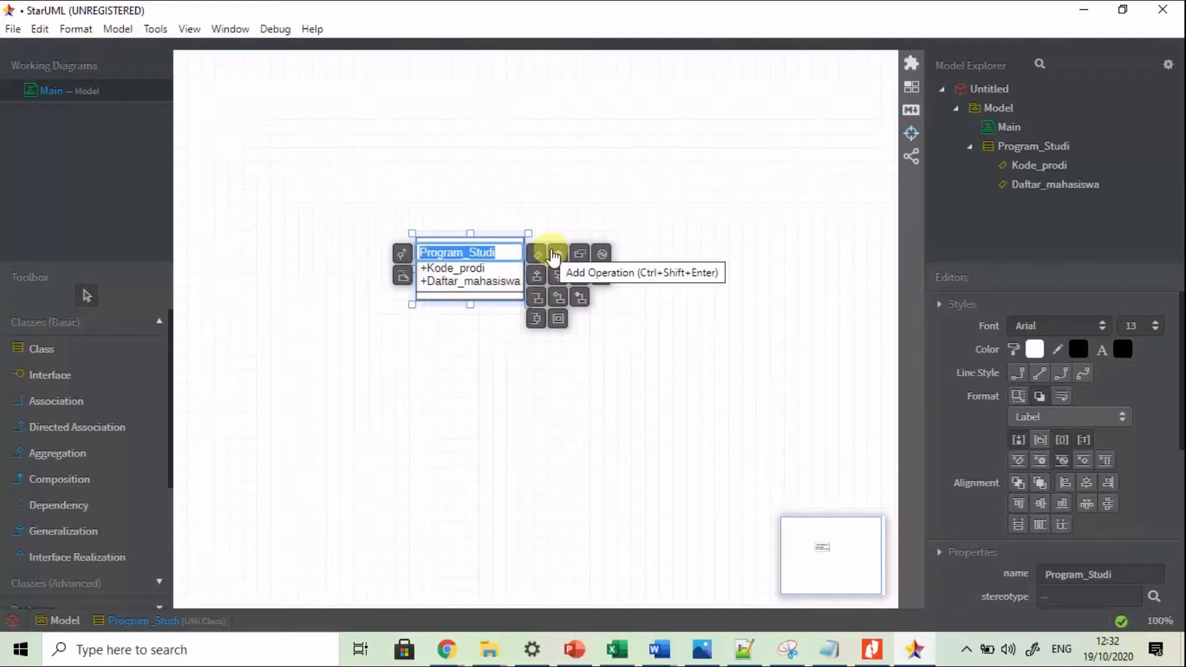
click(554, 254)
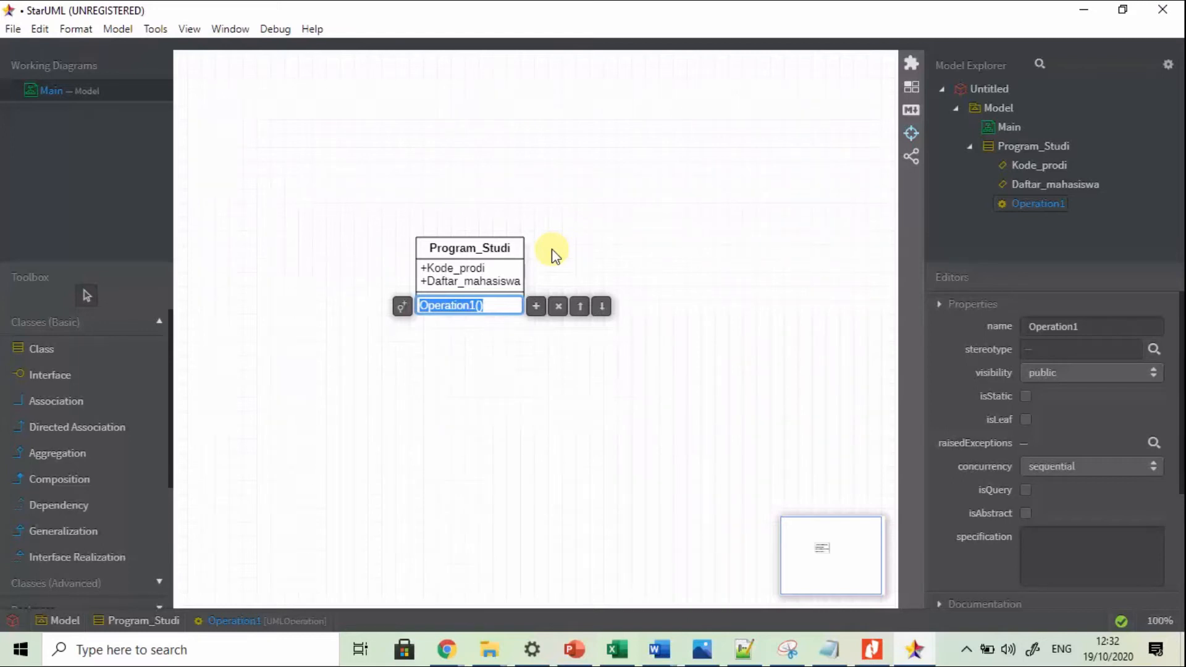
text(Get_)
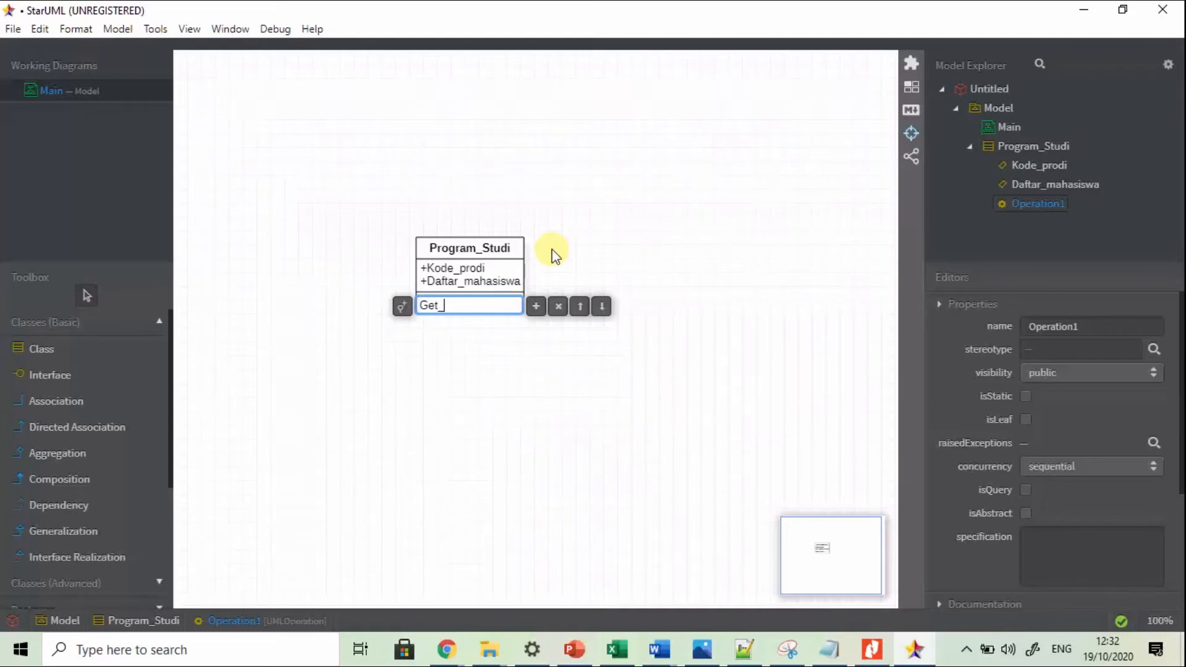
text(Kode_Prodi)
key(Return)
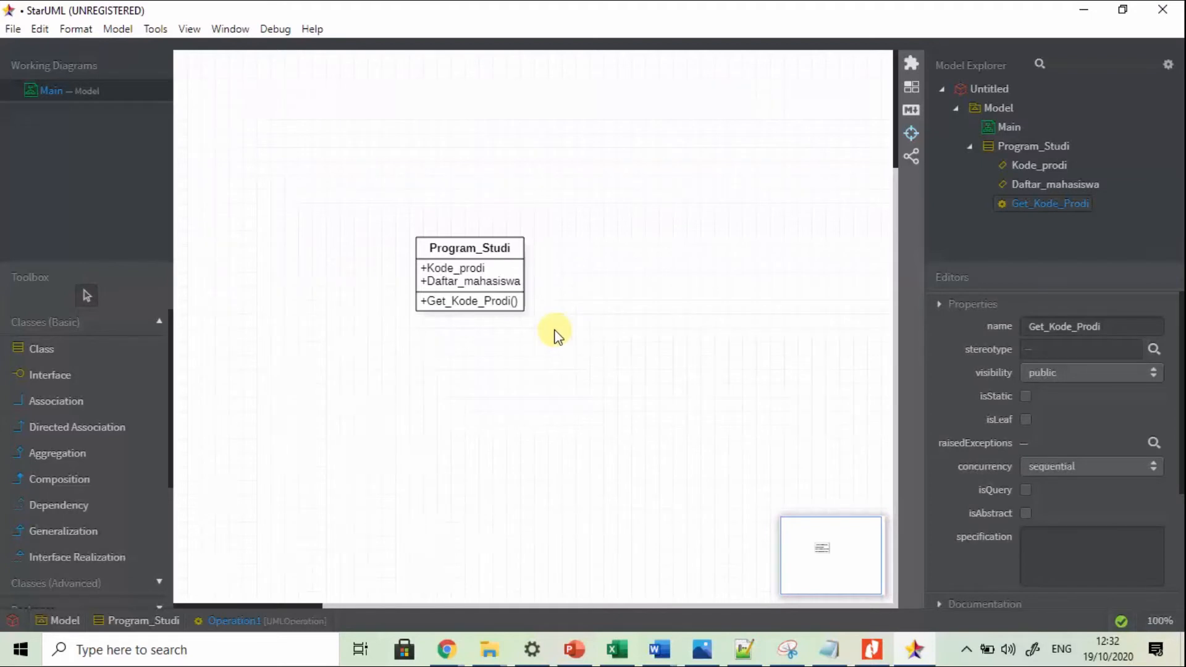
Step: Add a second operation named setKode_Prodi below Get_Kode_Prodi in the Program_Studi class
click(516, 302)
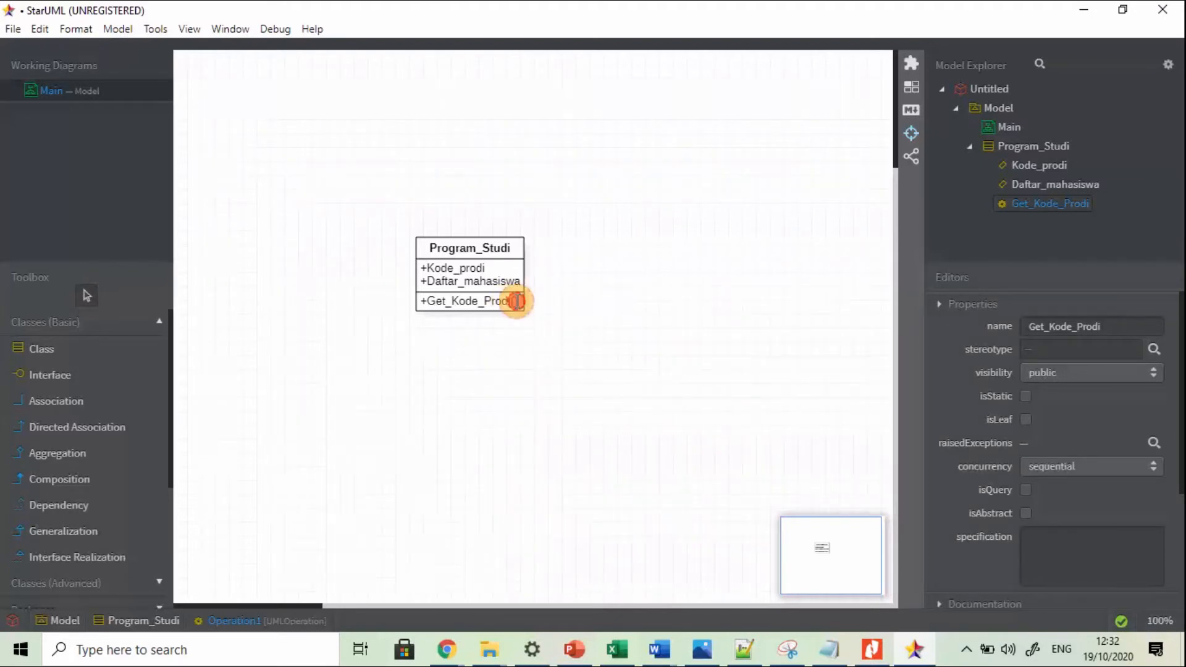
click(517, 302)
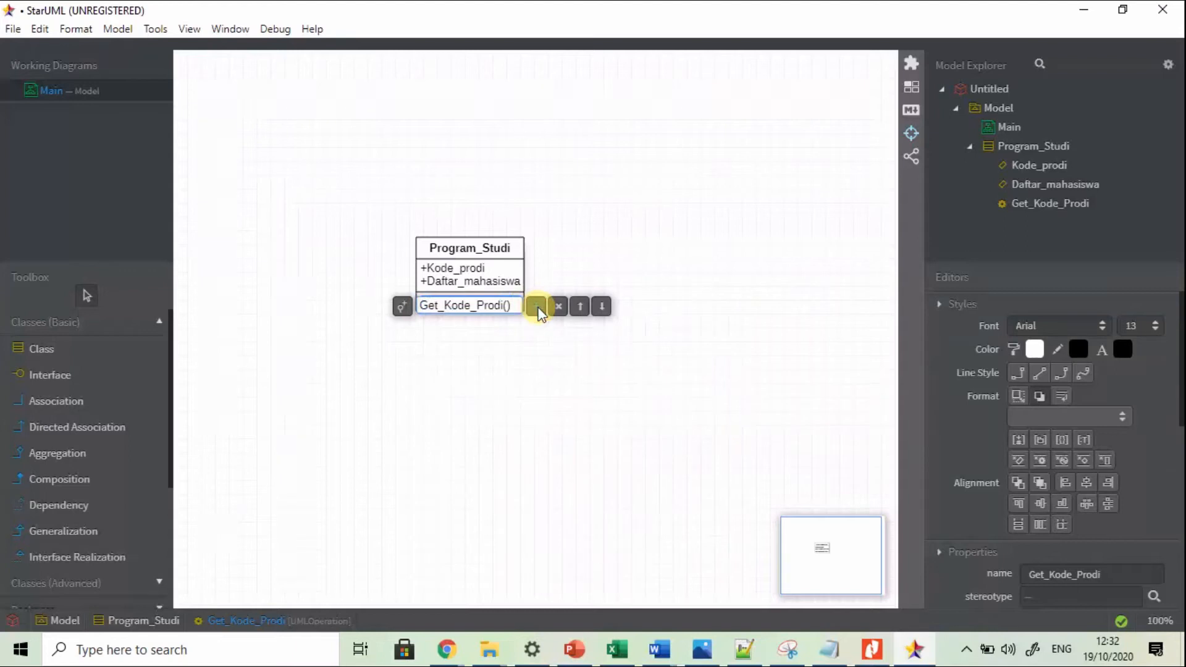
click(536, 307)
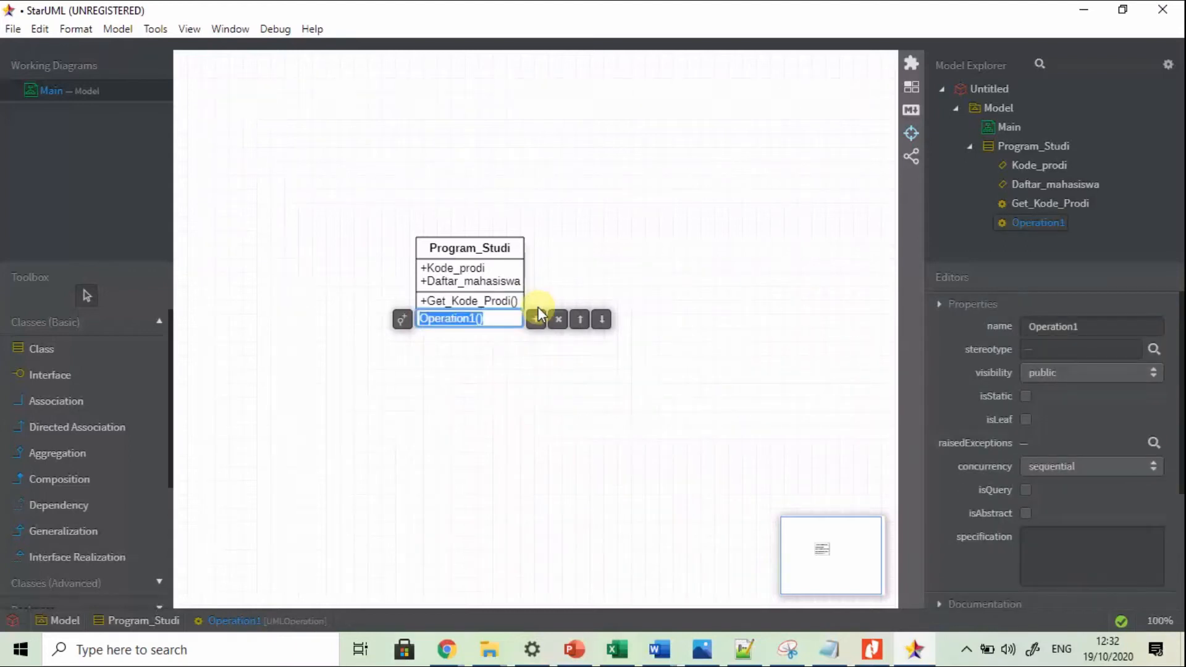
text(set)
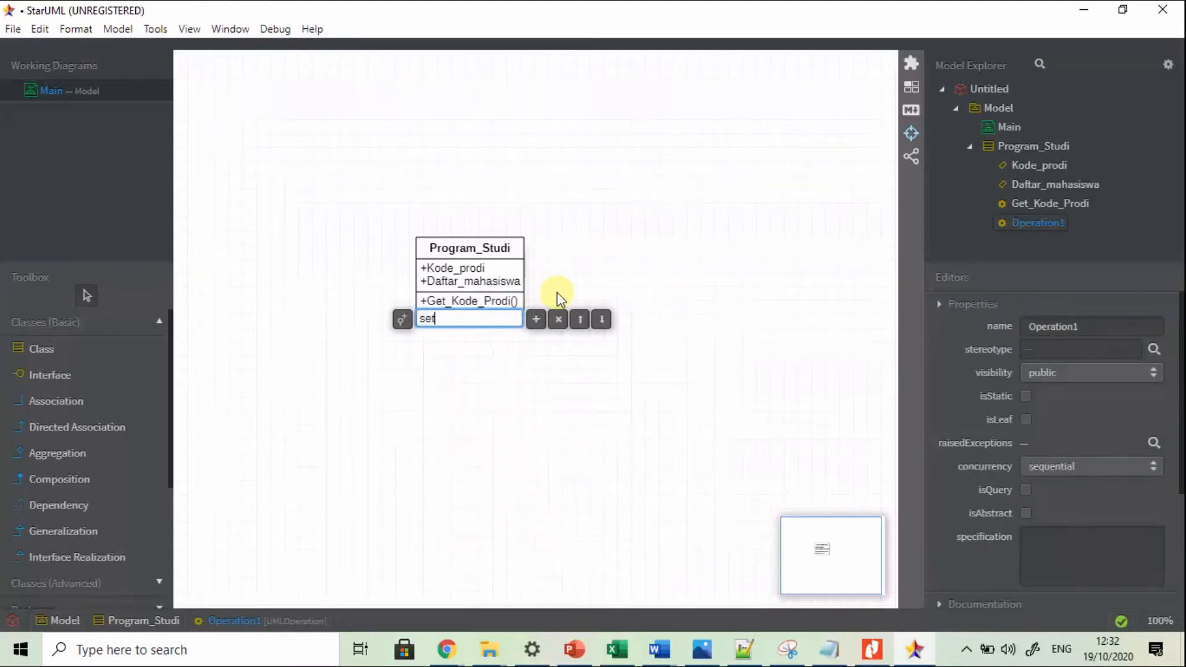
text(Kode_Prodi)
key(Return)
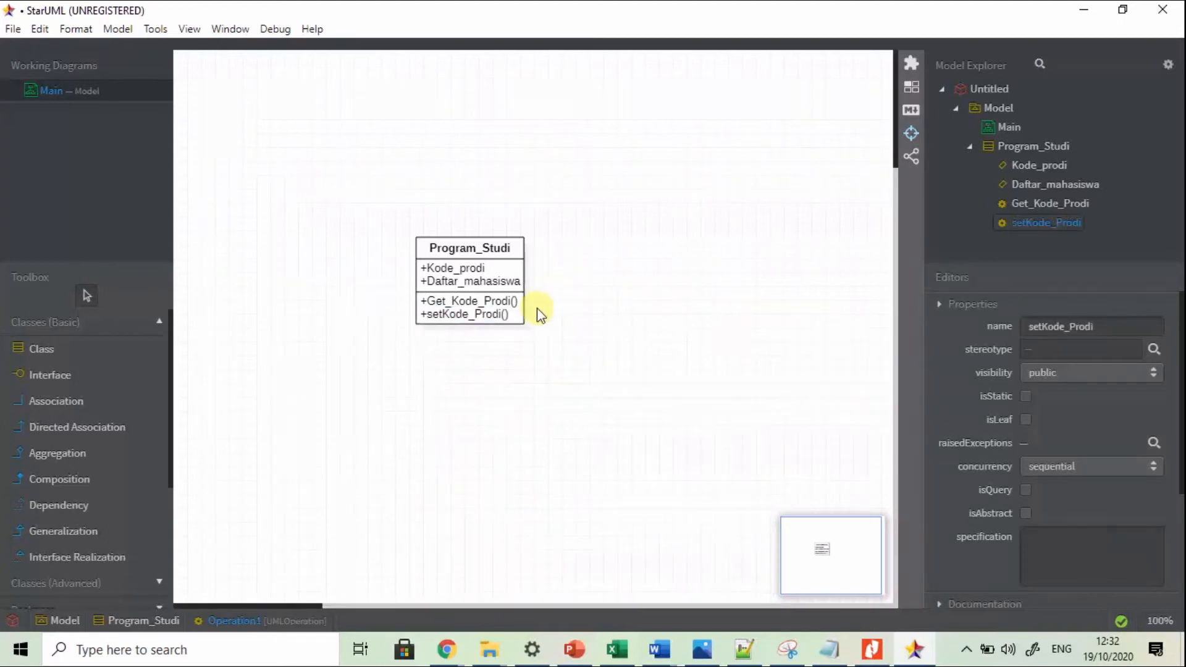
Step: Add a parameter to the setKode_Prodi operation
double_click(499, 318)
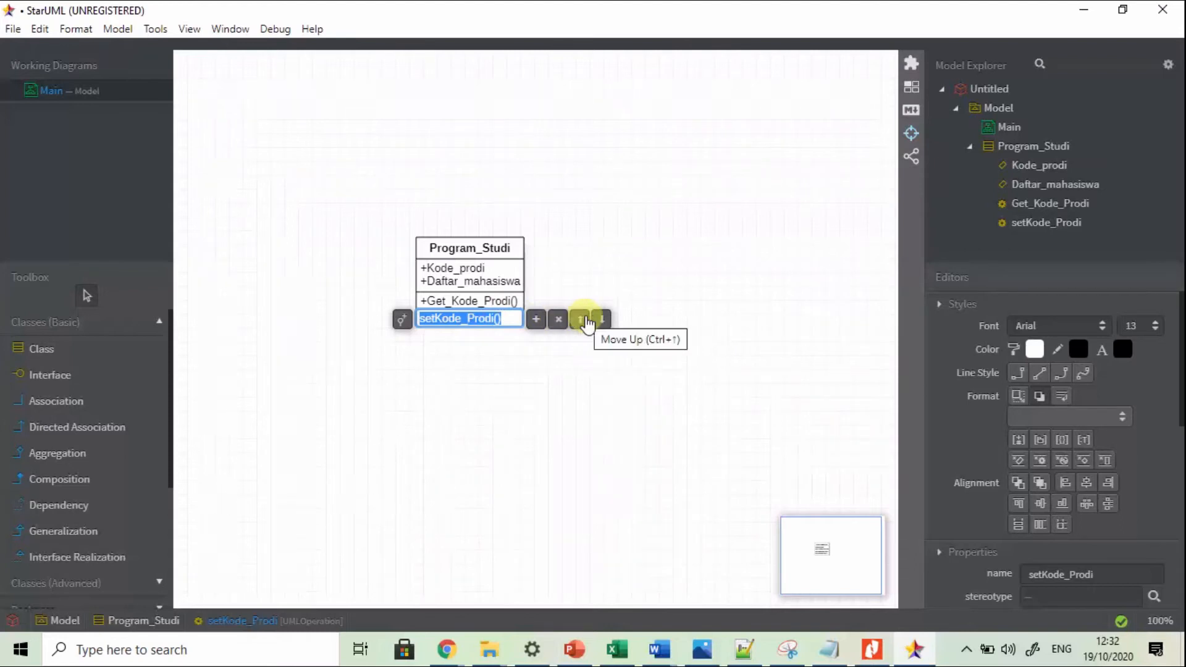
click(502, 329)
right_click(499, 323)
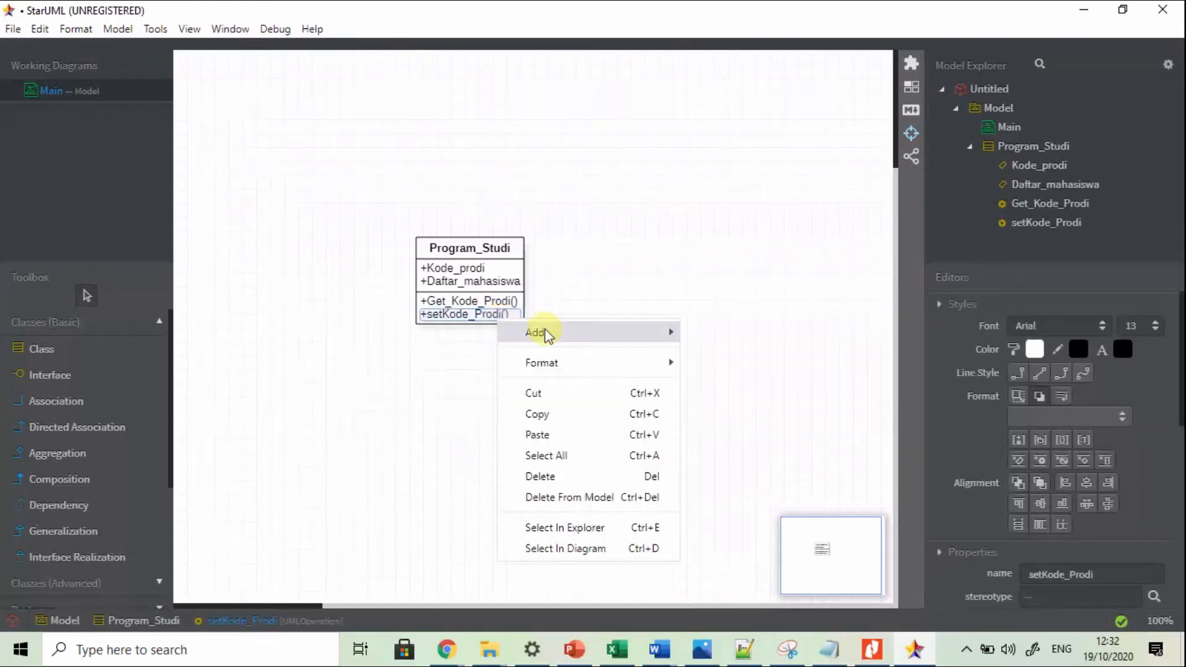
mouse_move(546, 334)
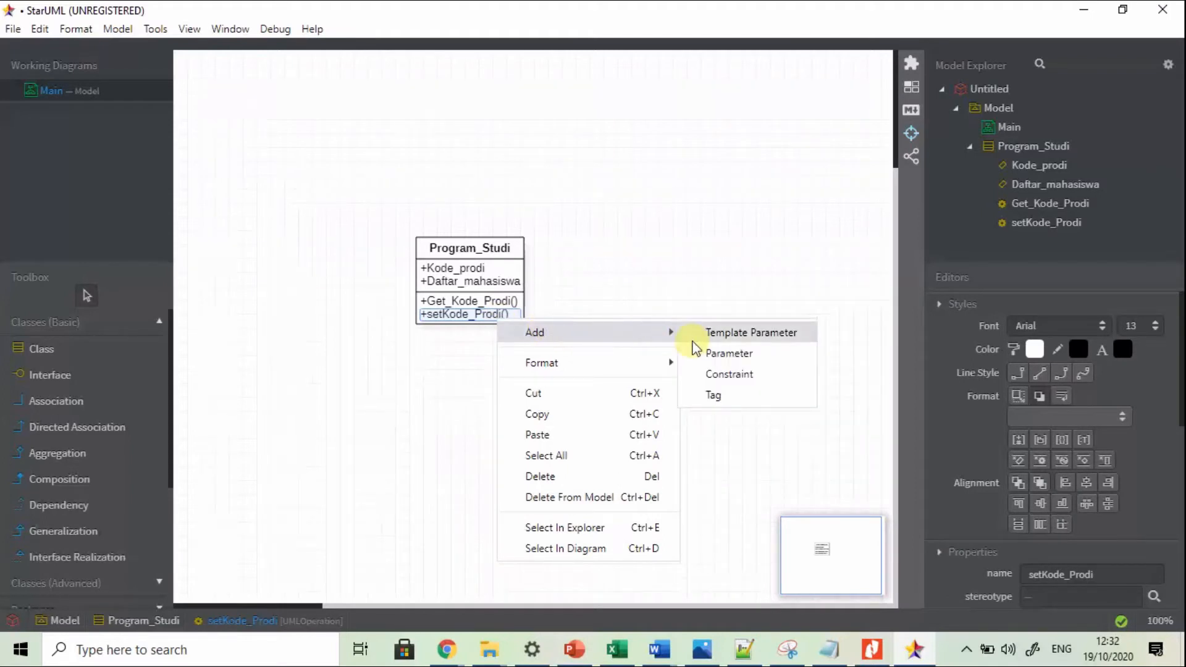
click(706, 355)
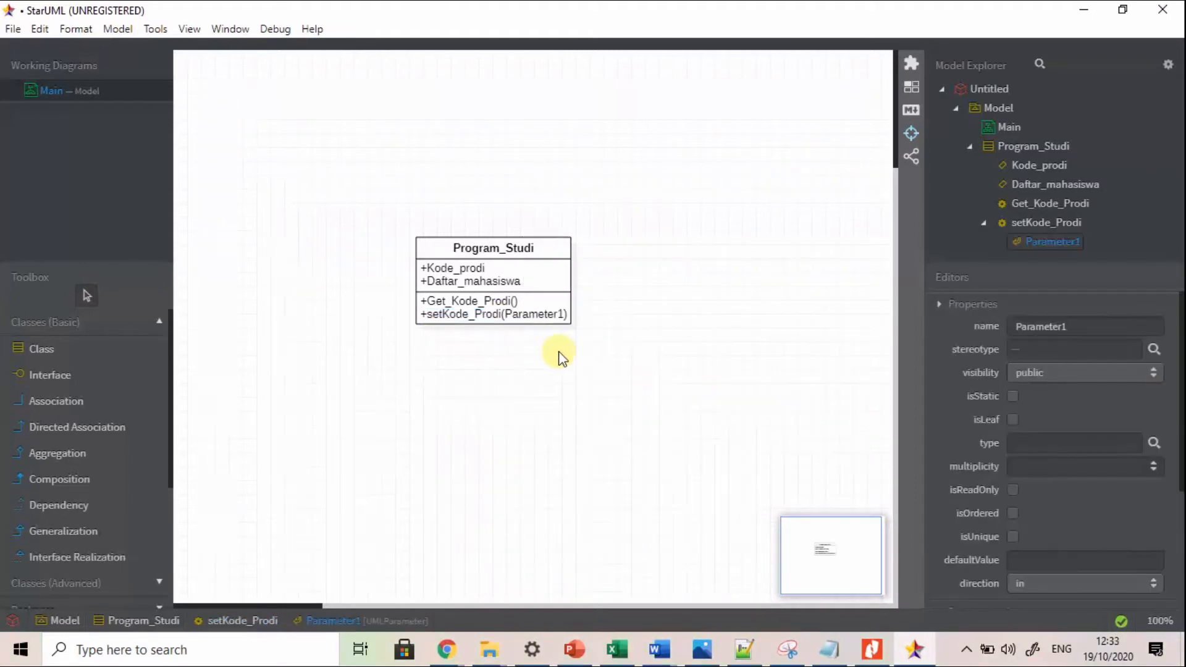
Step: Replace the parameter of the setKode_Prodi operation in the Program_Studi class with one named attribute
double_click(561, 313)
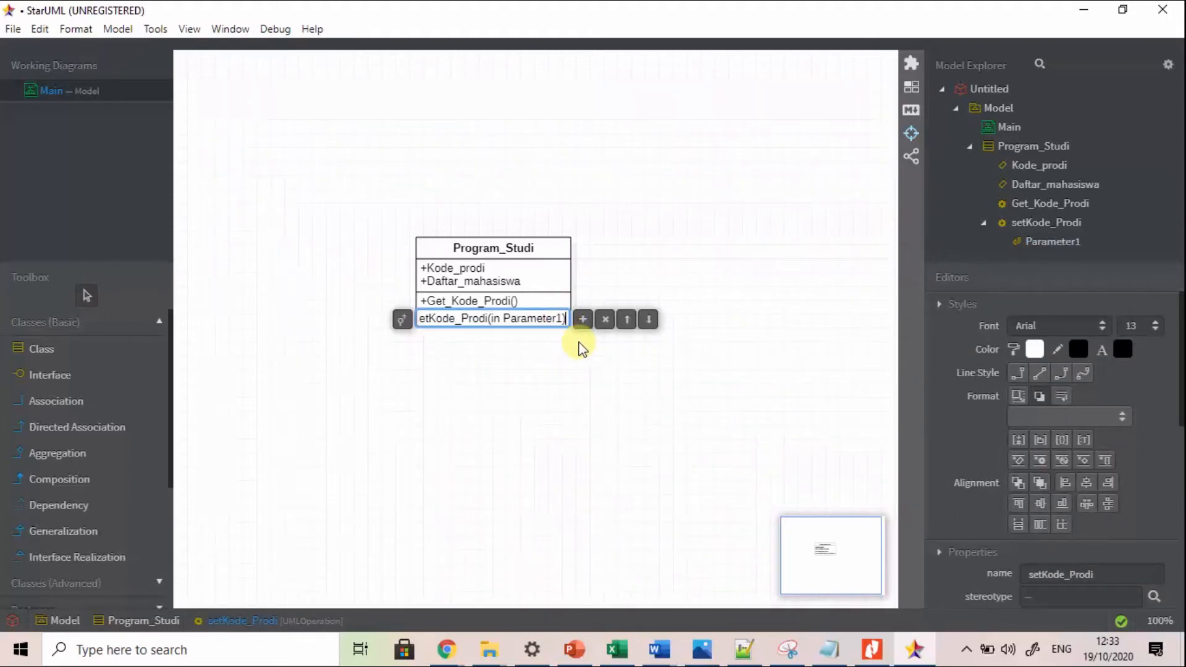
key(BackSpace)
key(BackSpace)
key(BackSpace)
key(BackSpace)
key(BackSpace)
key(BackSpace)
key(BackSpace)
key(BackSpace)
key(BackSpace)
key(BackSpace)
key(BackSpace)
key(BackSpace)
key(BackSpace)
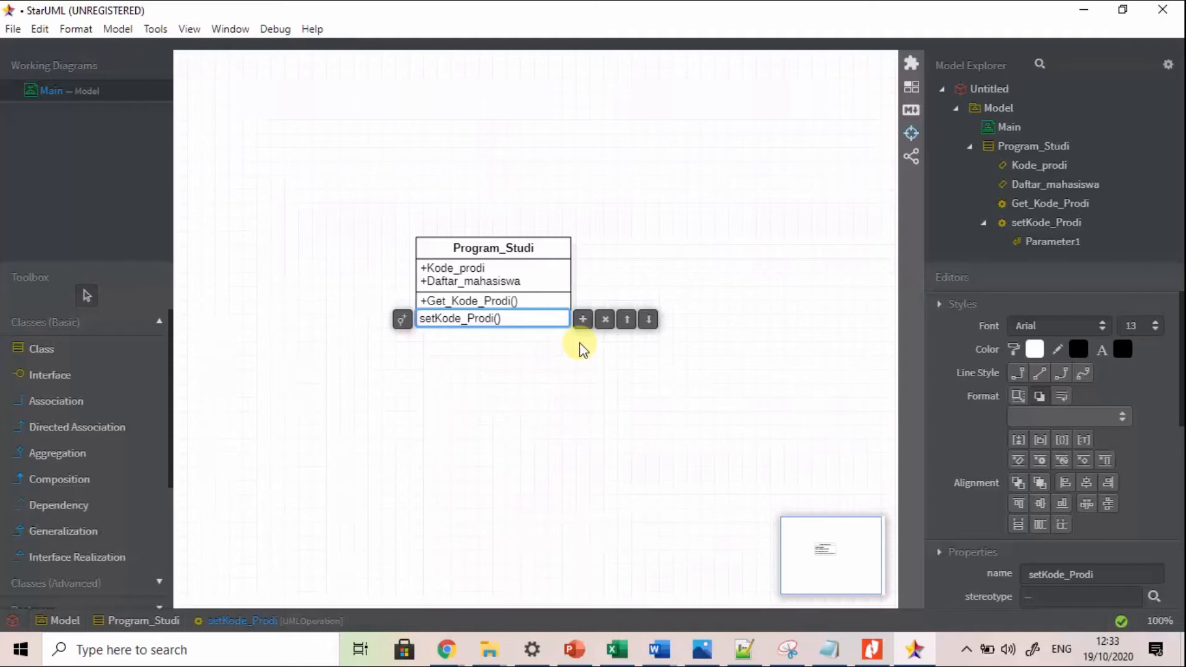
text(tt)
key(BackSpace)
key(BackSpace)
text(attribute)
key(Return)
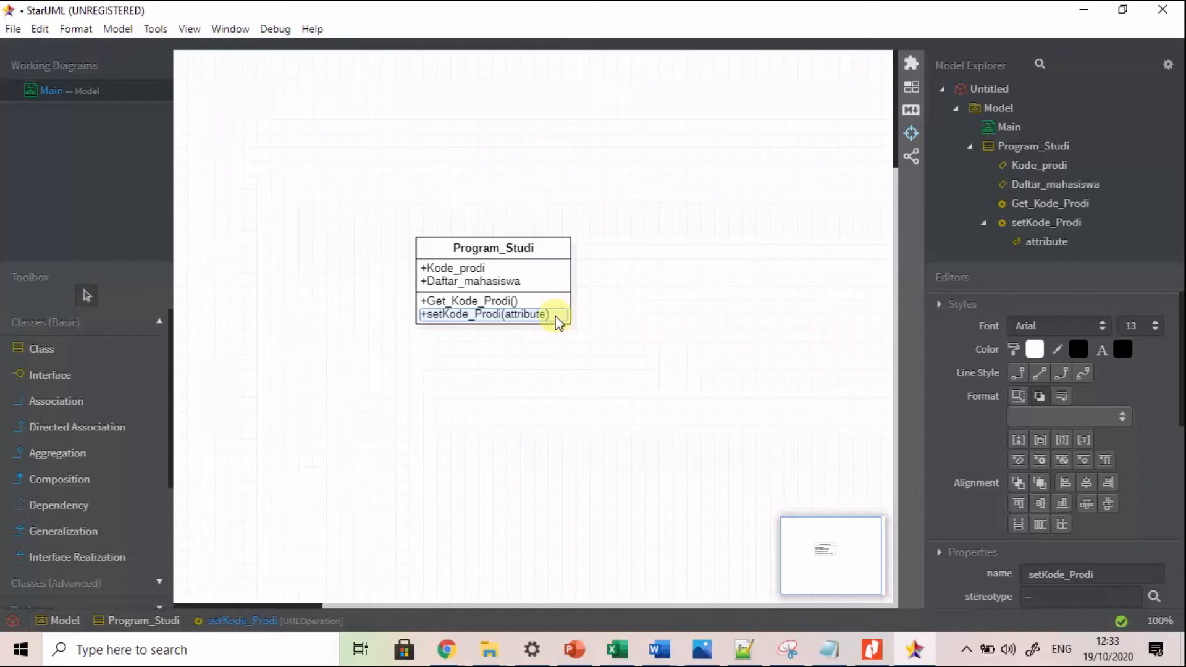
Step: Give the setKode_Prodi operation the return type Void
double_click(559, 320)
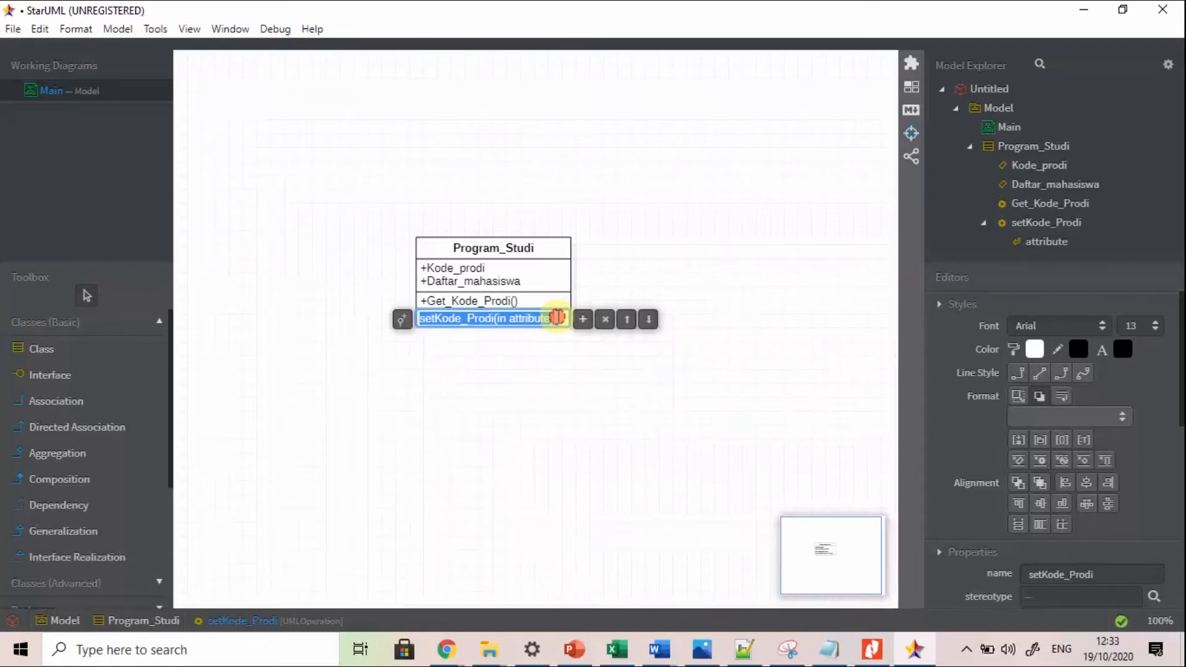
text(: Void)
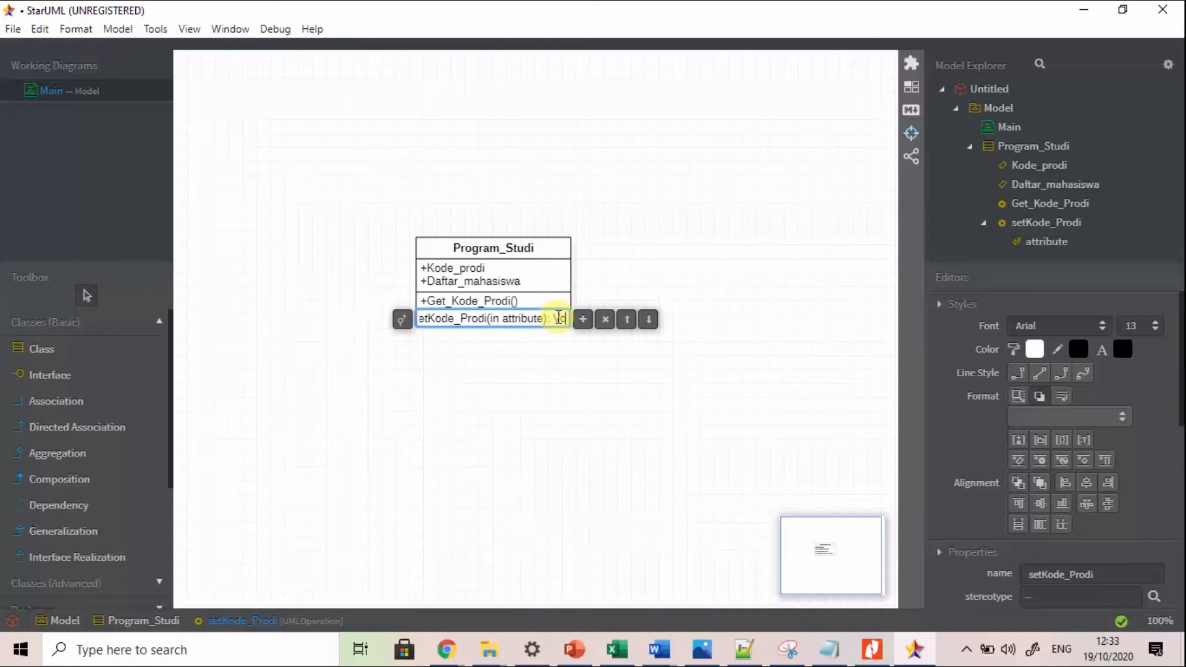
key(Return)
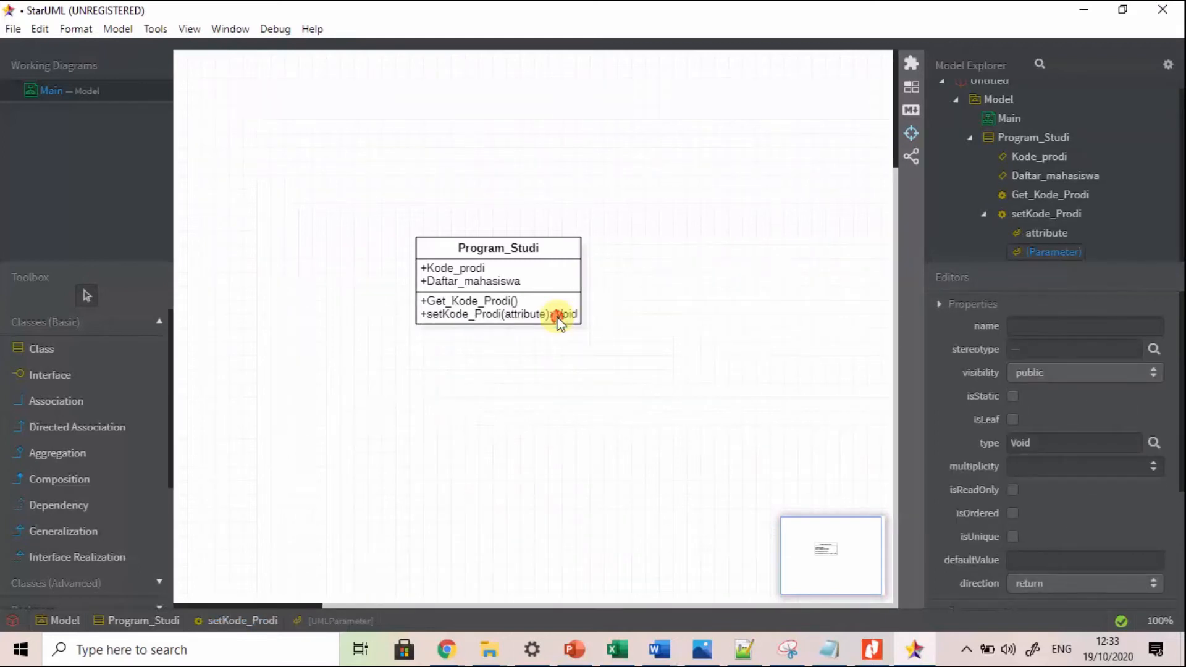
Step: Add an operation named Add_mahasiswa below setKode_Prodi in the Program_Studi class
click(559, 316)
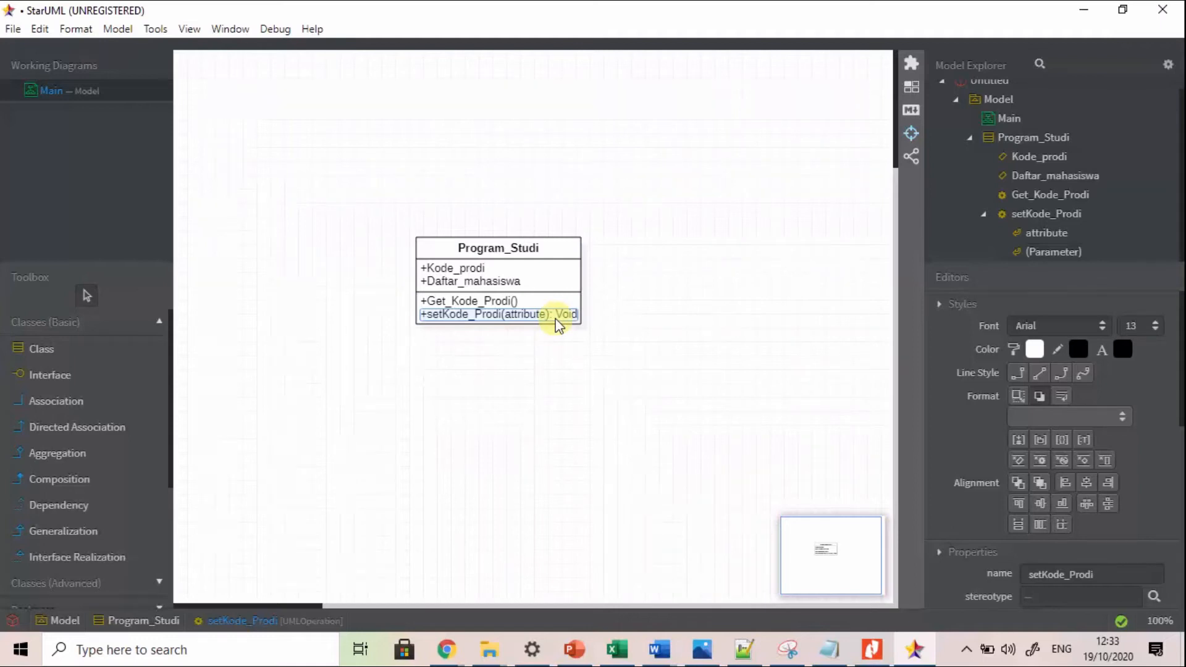
double_click(559, 318)
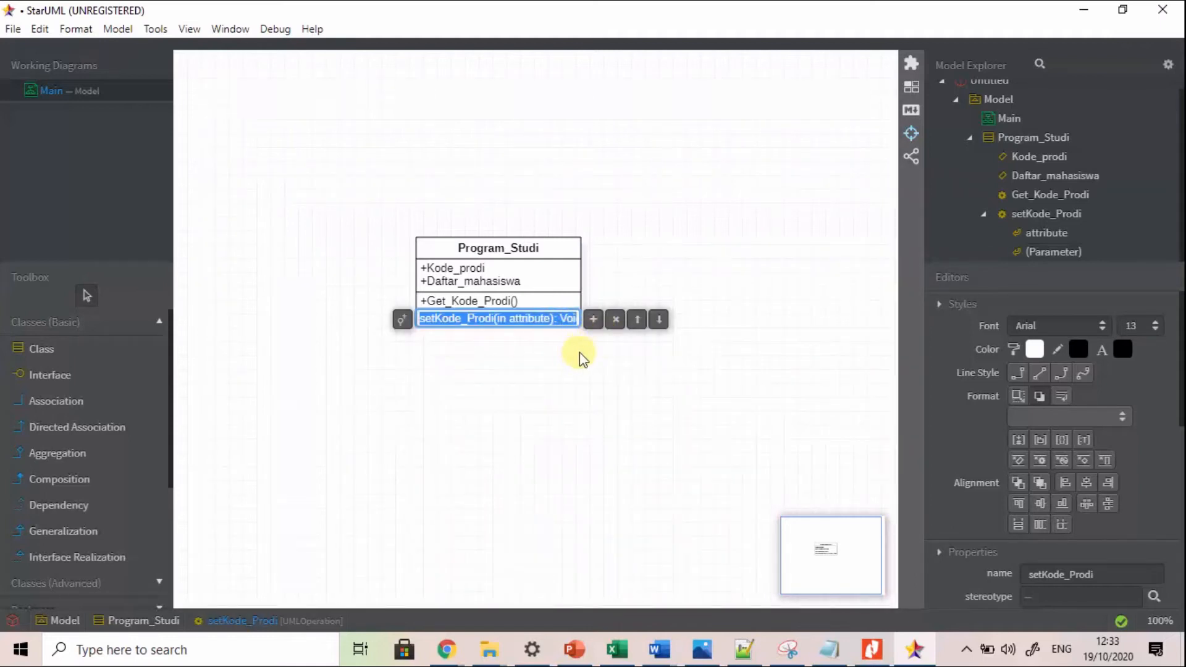
click(593, 320)
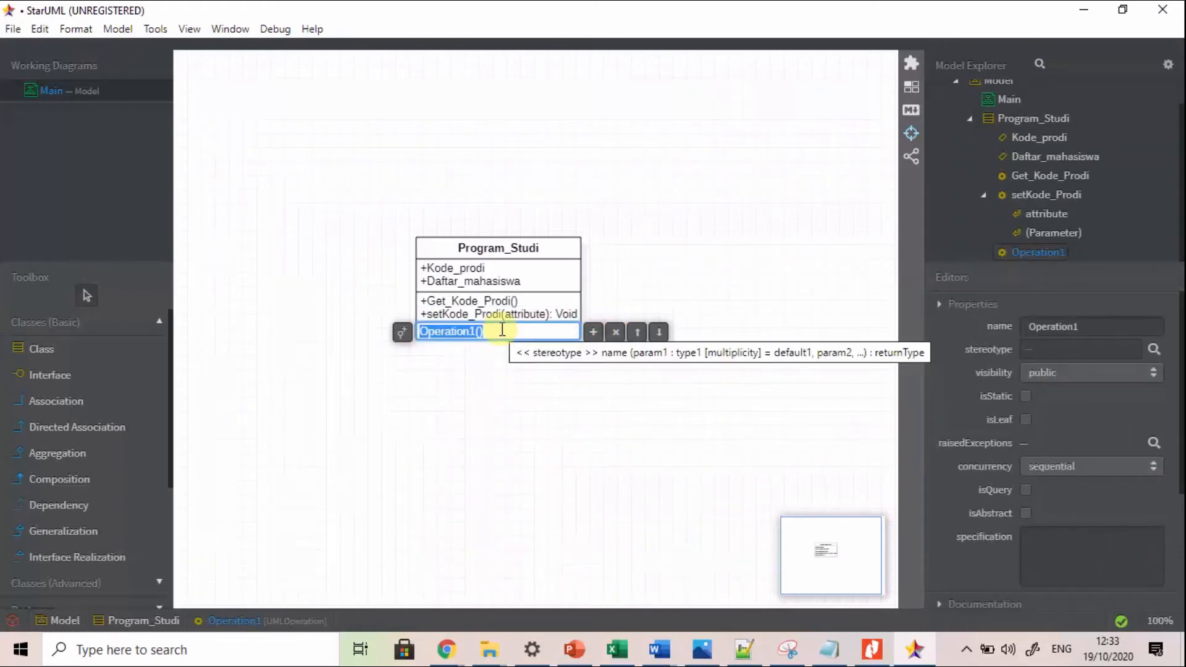
text(Add_si)
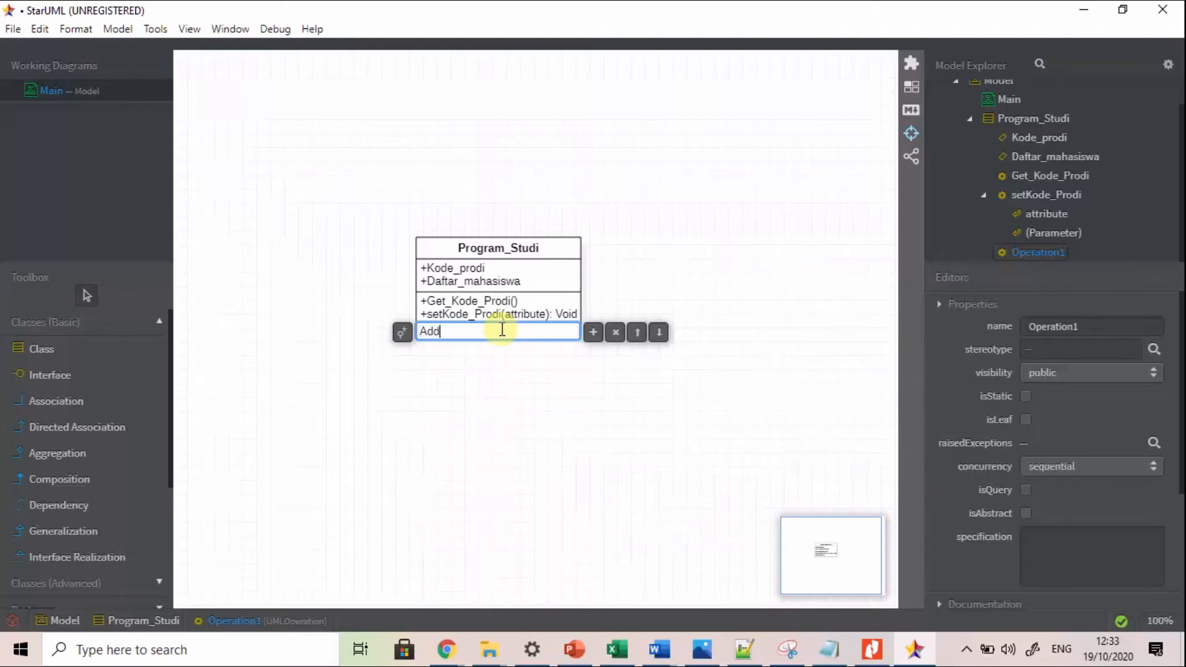
key(BackSpace)
key(BackSpace)
text(mahasiswa)
key(Return)
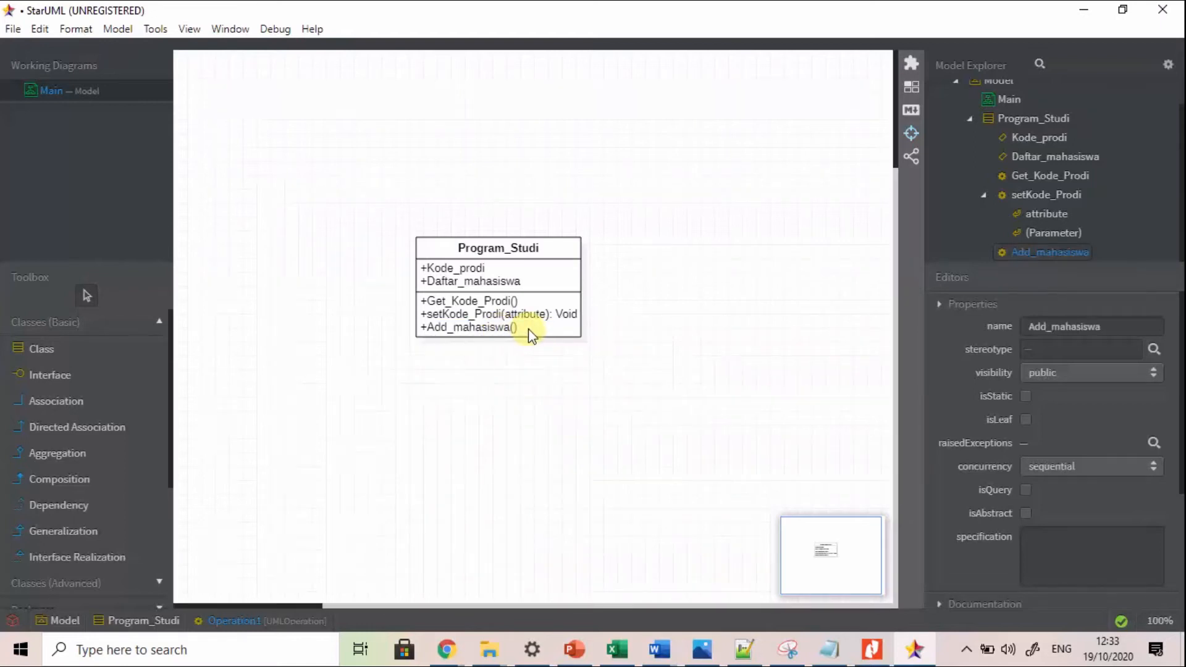
Step: Add an operation named Print_Mahasiswa below Add_mahasiswa in the Program_Studi class
double_click(530, 334)
click(488, 334)
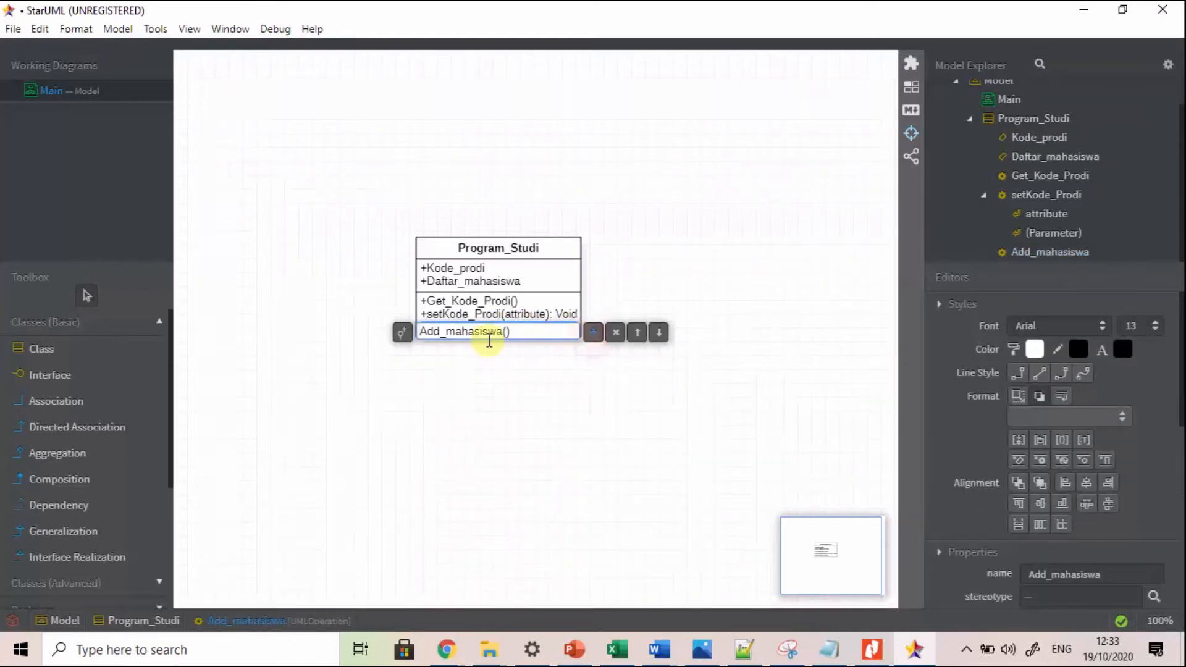
key(ctrl+Return)
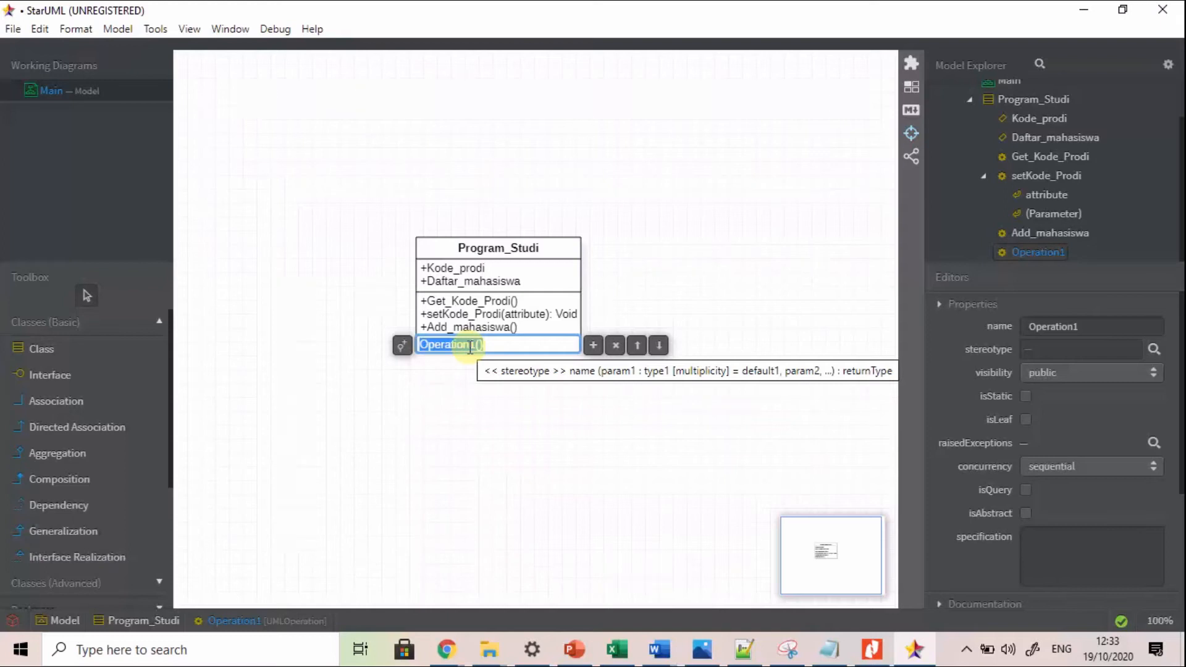
text(Print)
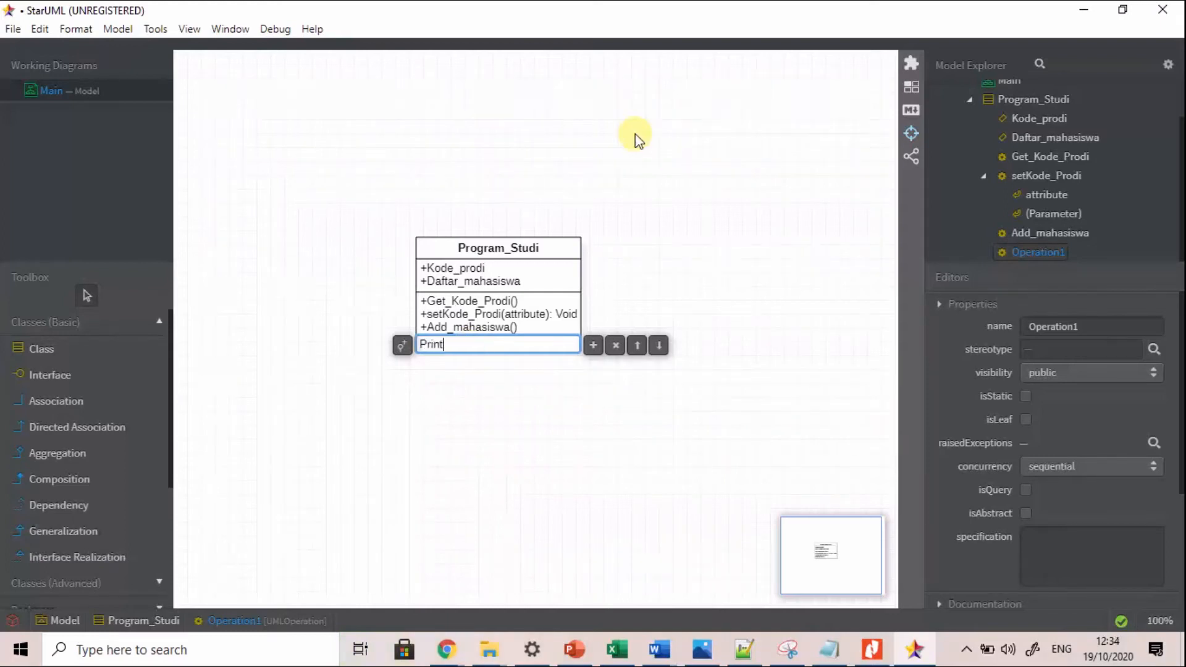
text(_Mahasiswa)
key(Return)
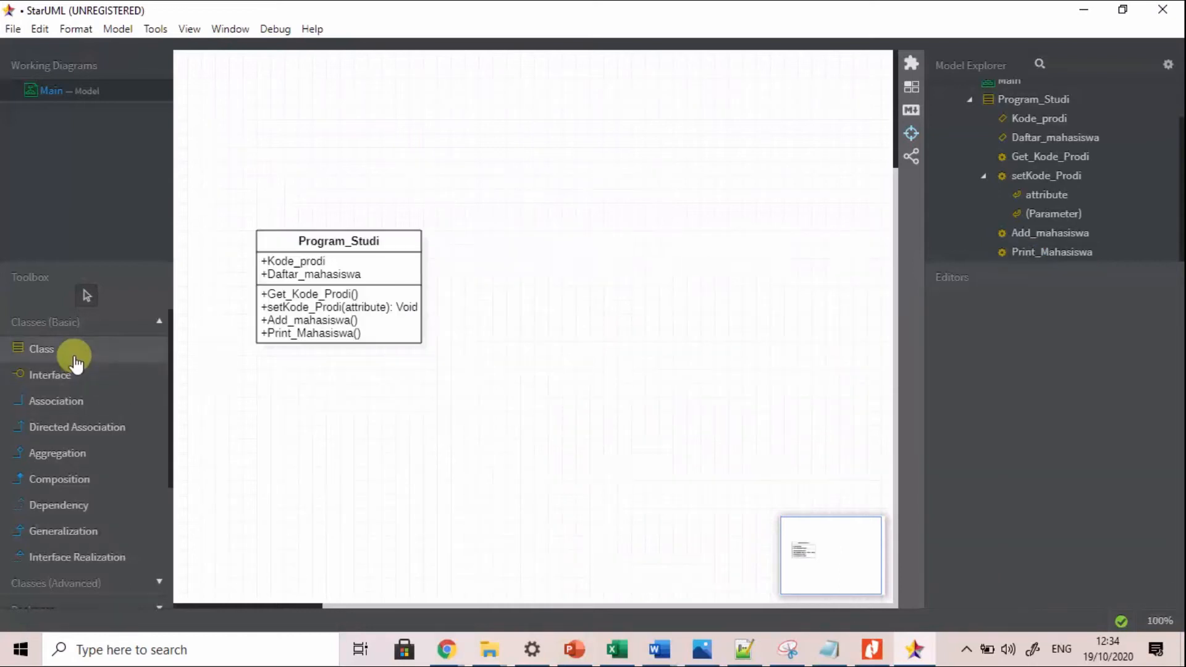
Step: Move the Program_Studi class close to the left edge of the diagram to free space for another class
click(599, 246)
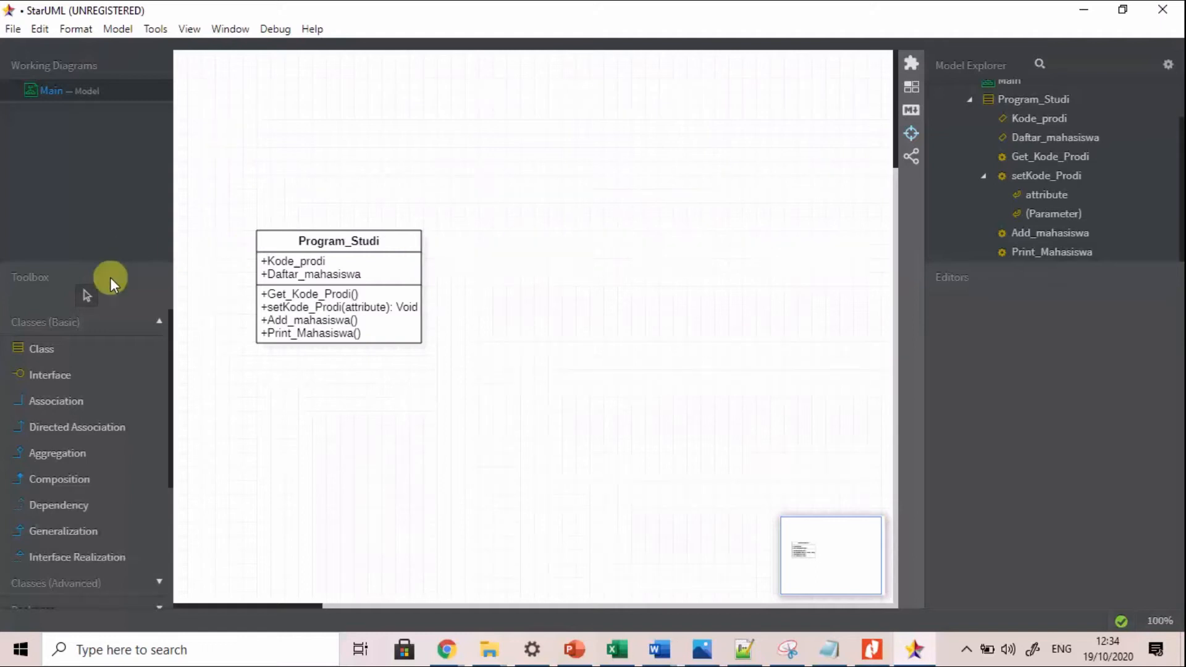
click(531, 277)
drag(331, 238, 275, 232)
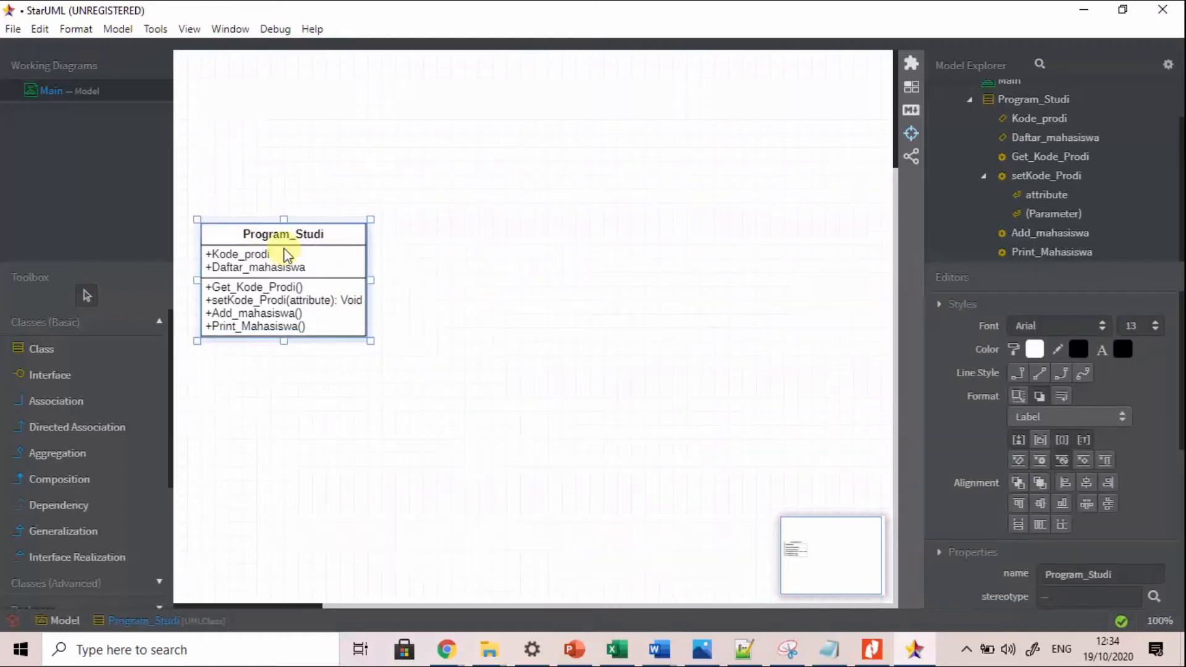
Step: Place a new class to the lower right of Program_Studi and name it Mahasiswa_baru
click(53, 350)
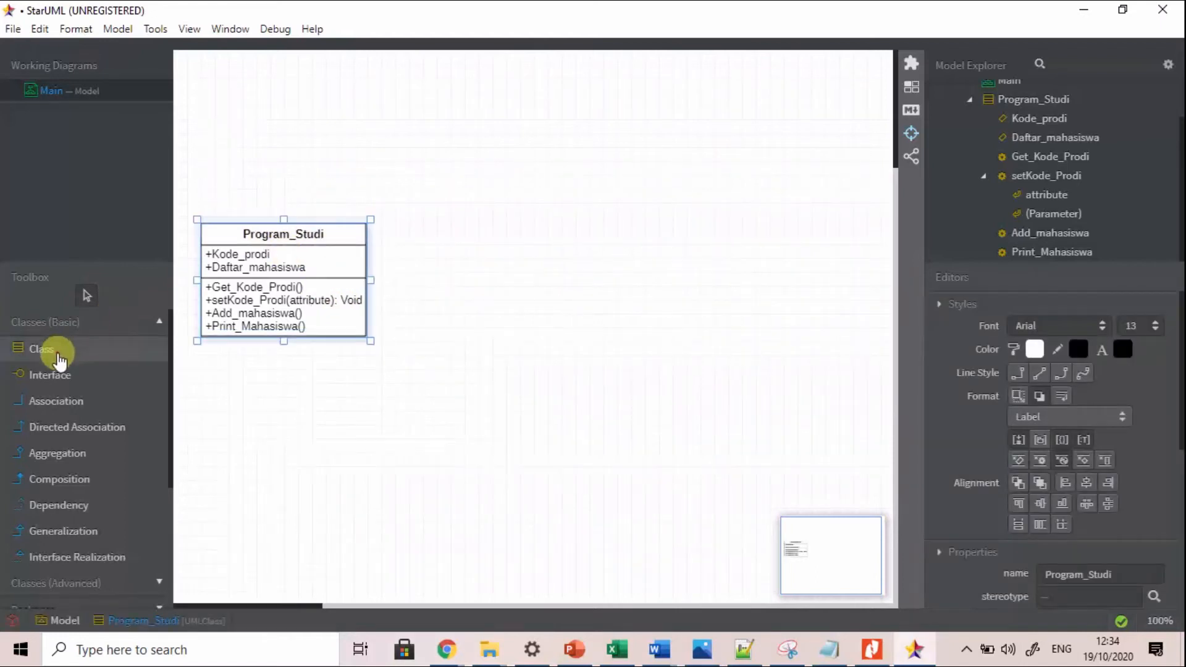
click(525, 361)
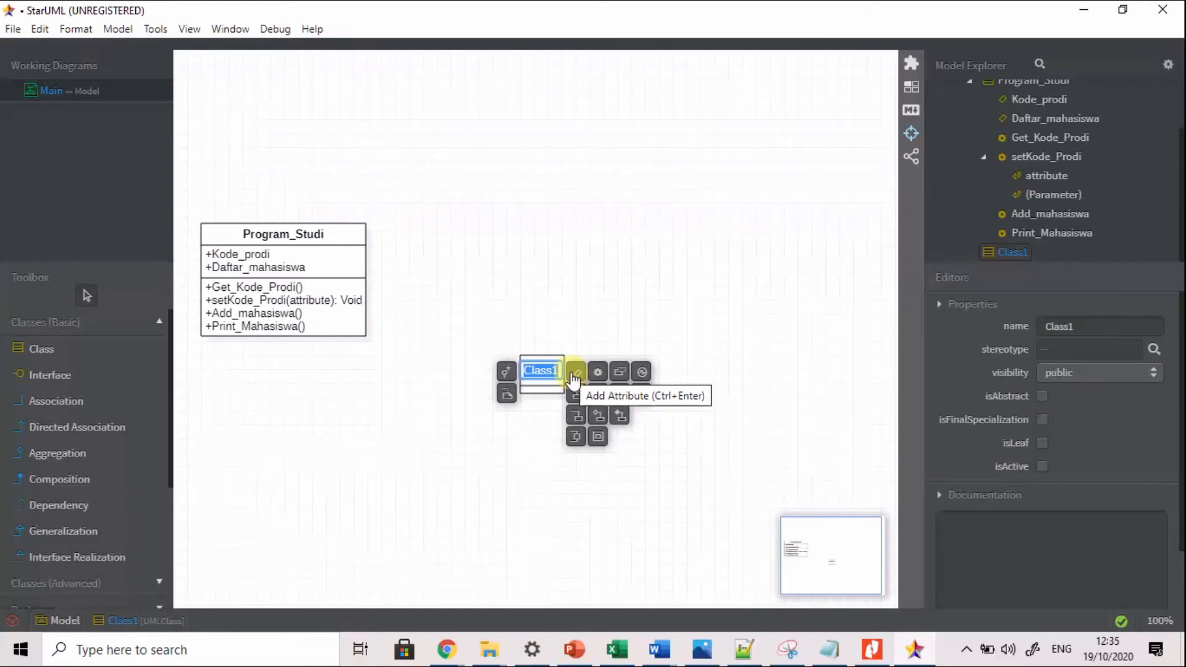
text(Mahasiswa_baru)
click(550, 384)
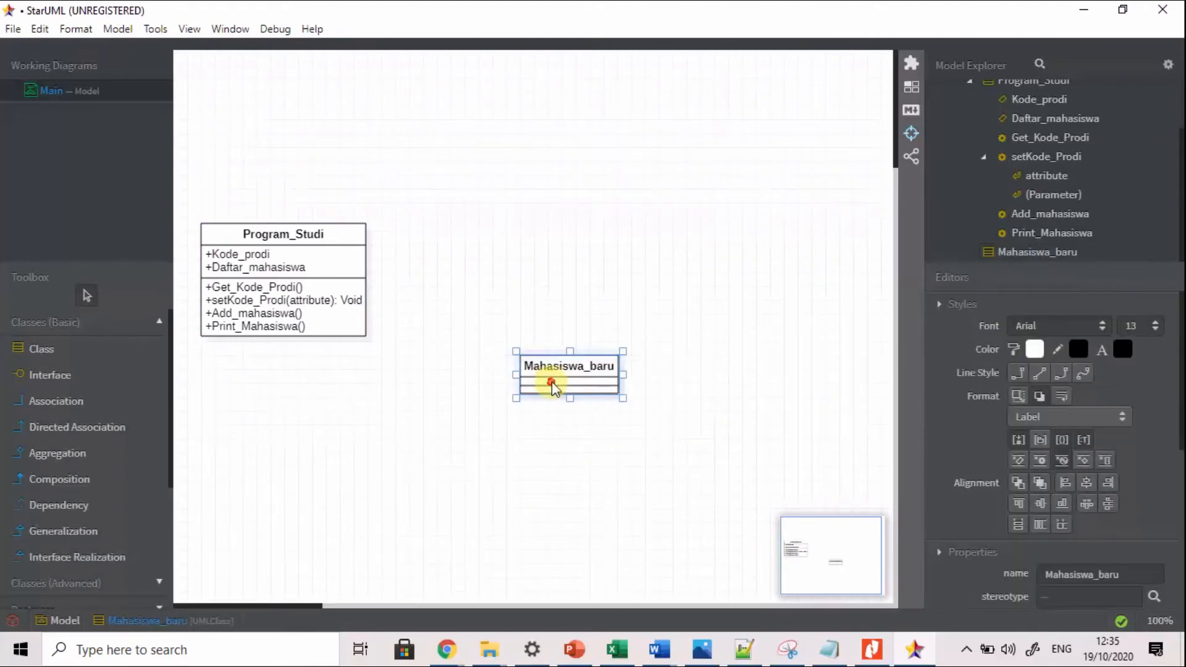
Step: Add the attributes Nim and Nama to the Mahasiswa_baru class
double_click(550, 384)
click(633, 372)
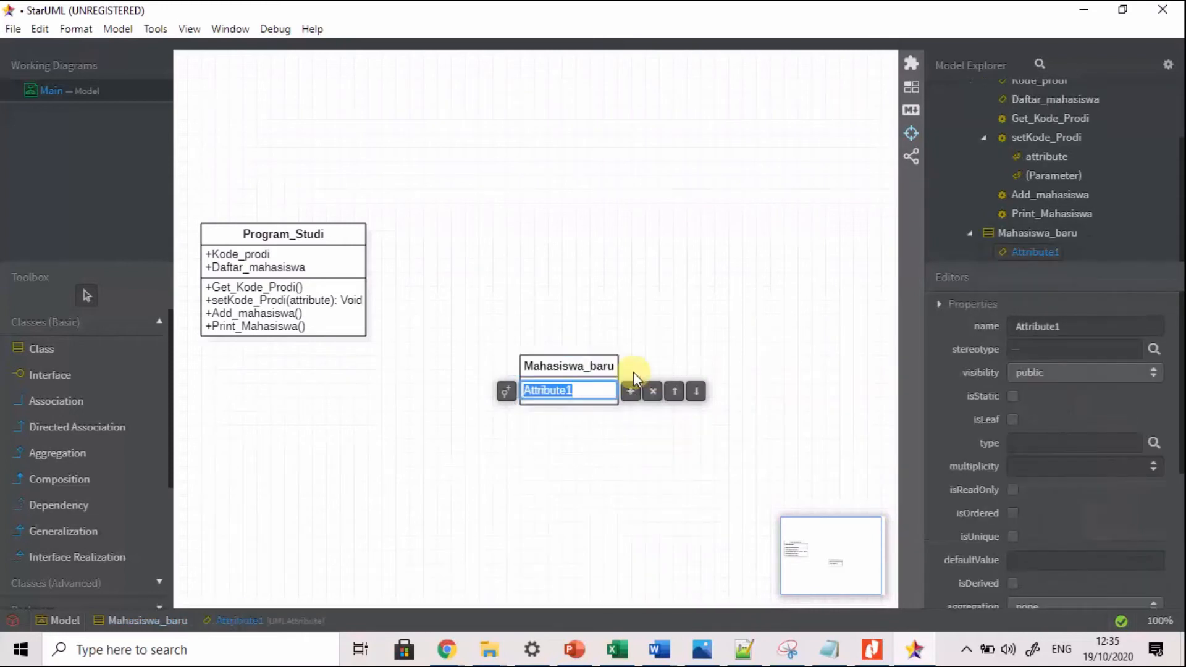
text(Nim)
key(Return)
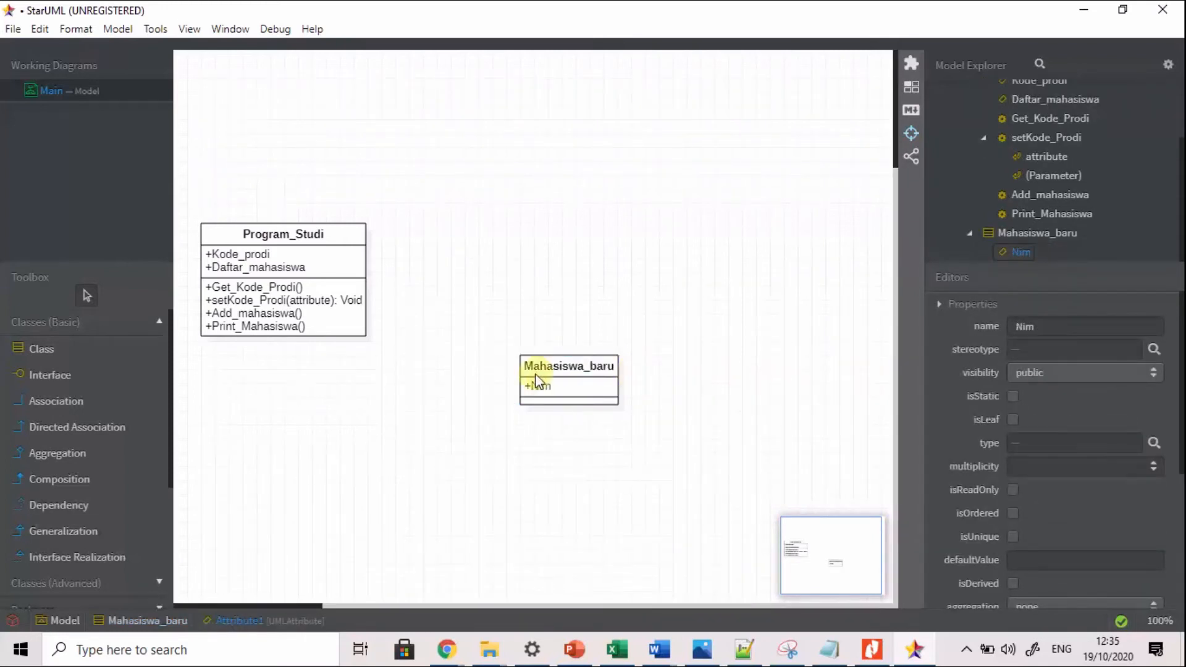
double_click(580, 397)
click(633, 372)
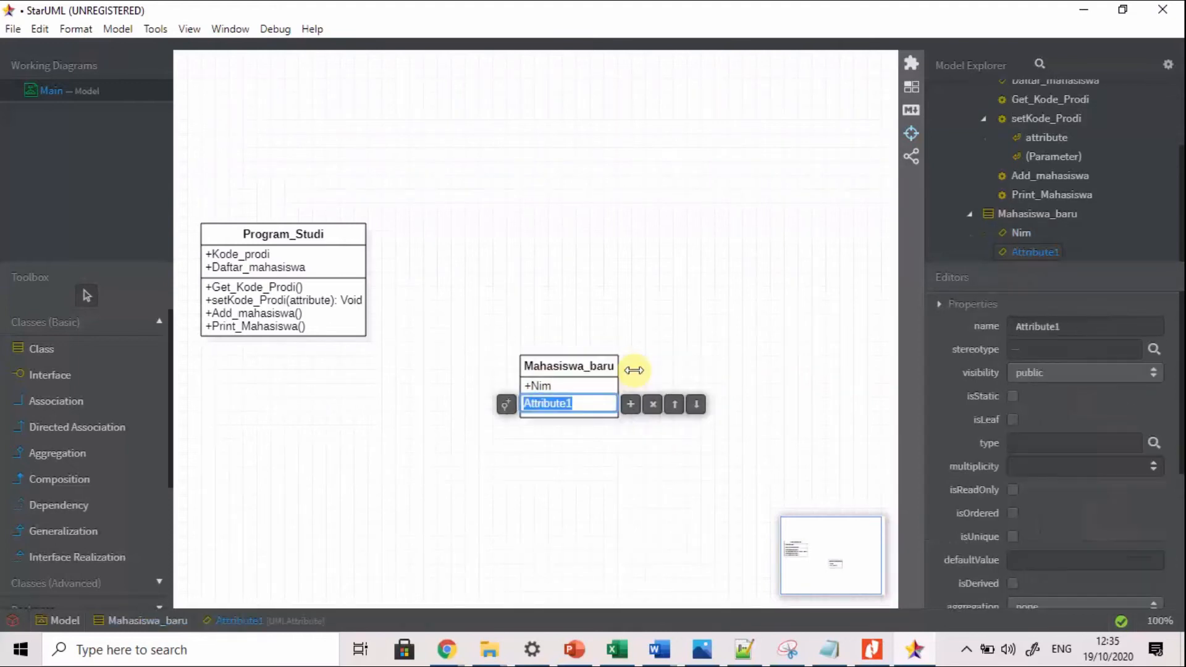
text(Nama)
key(Return)
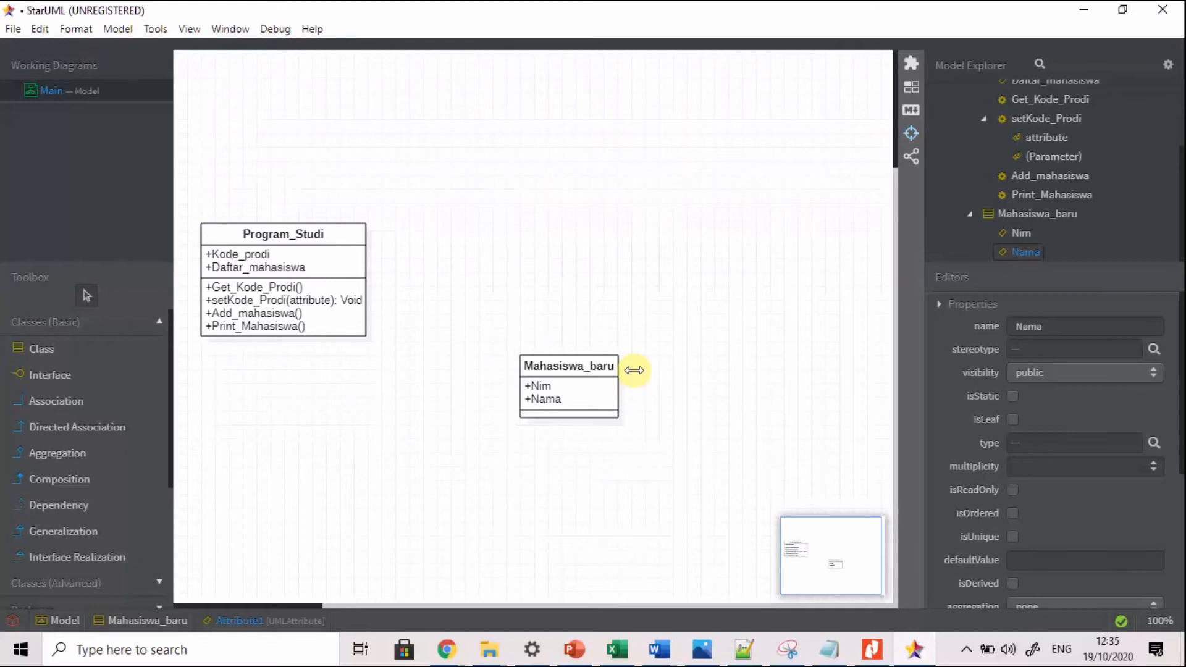
Step: Add an operation named setNim to the Mahasiswa_baru class
click(596, 414)
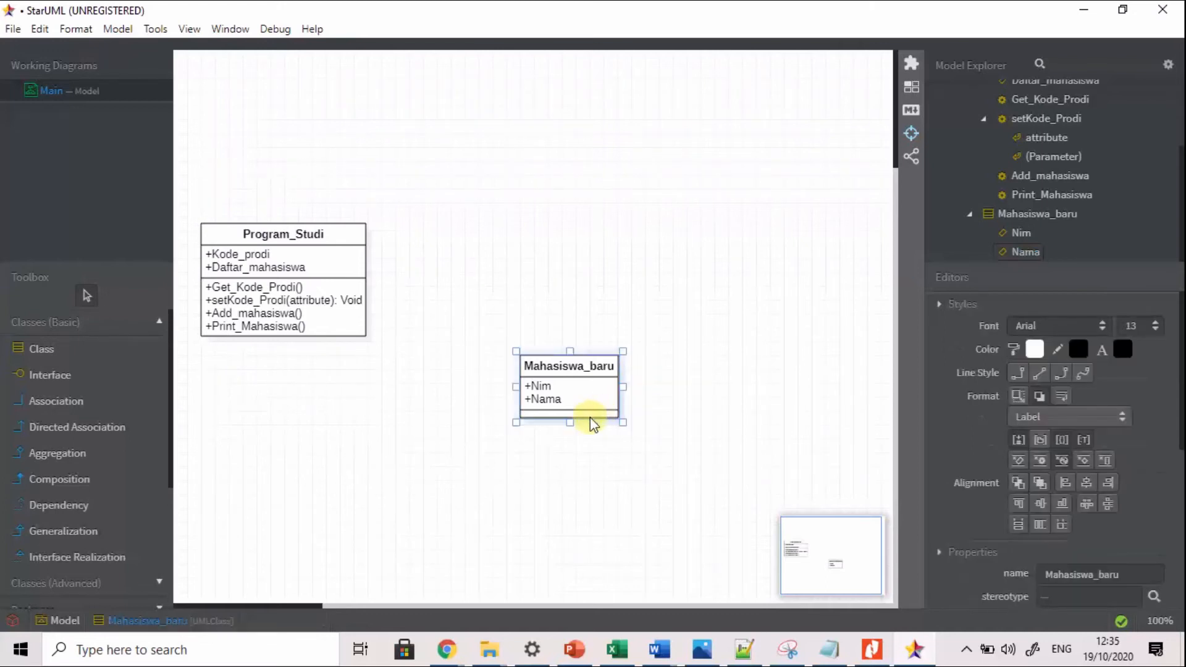
double_click(589, 418)
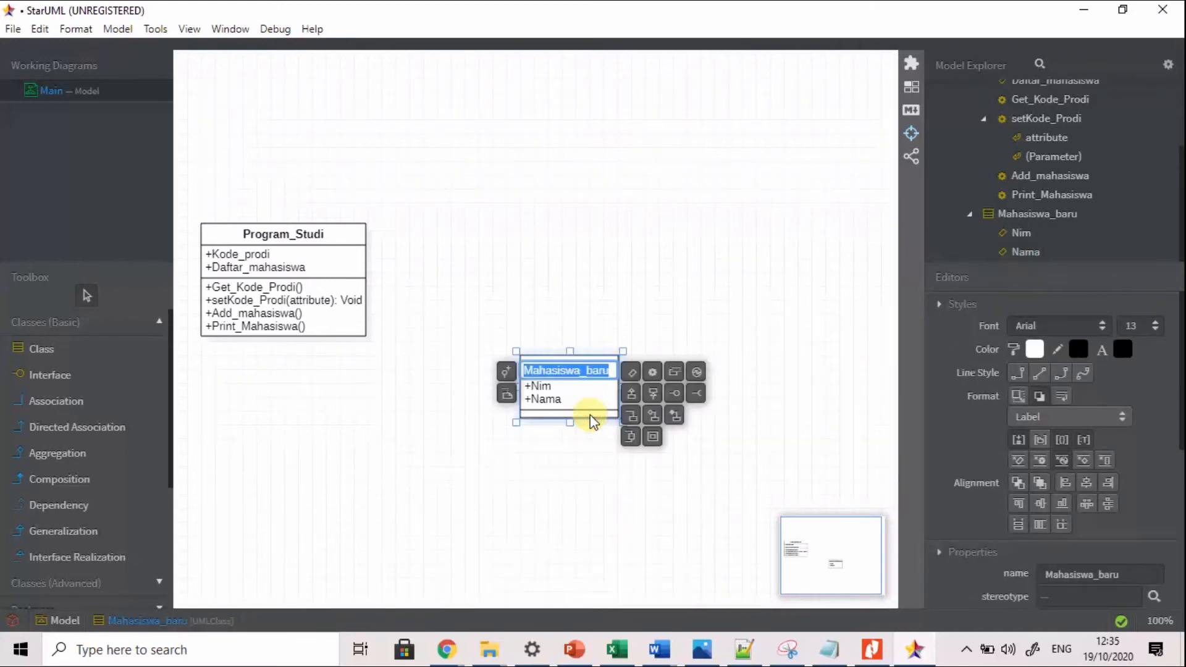
click(655, 370)
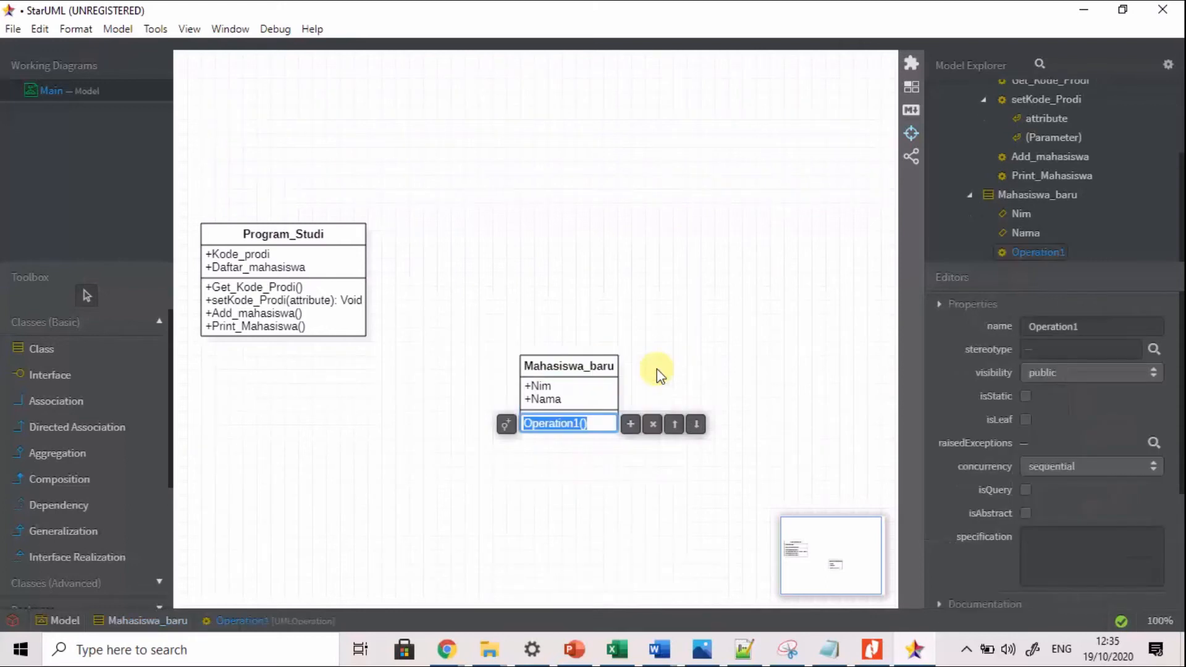
text(set)
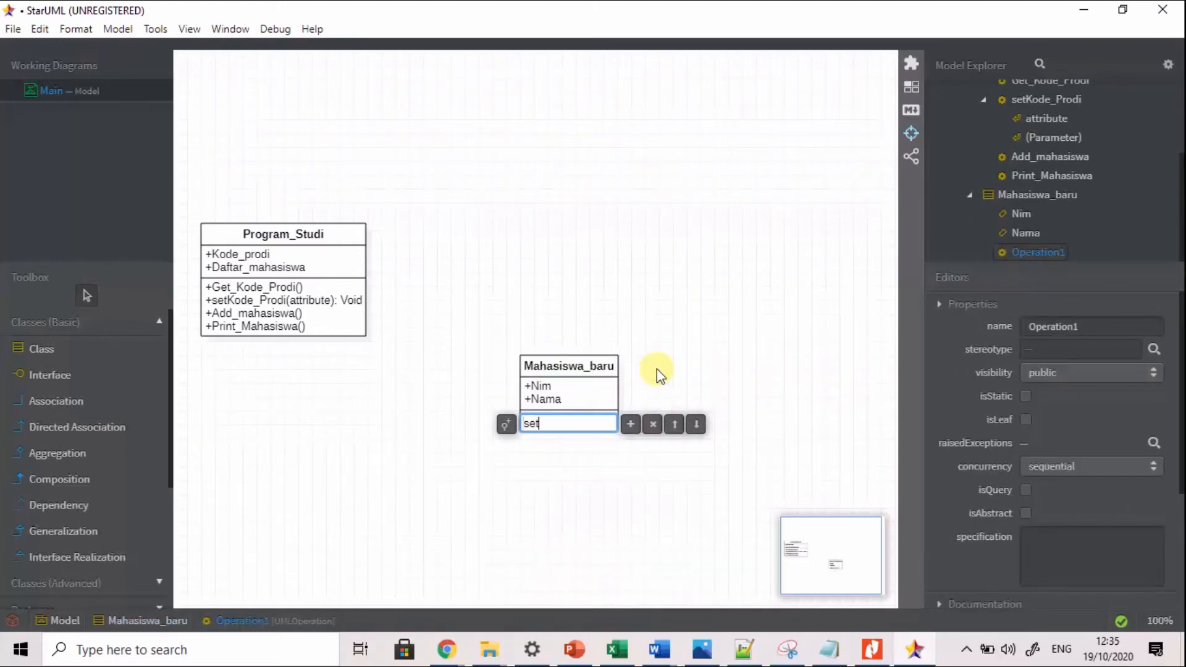
text(Nim)
key(Return)
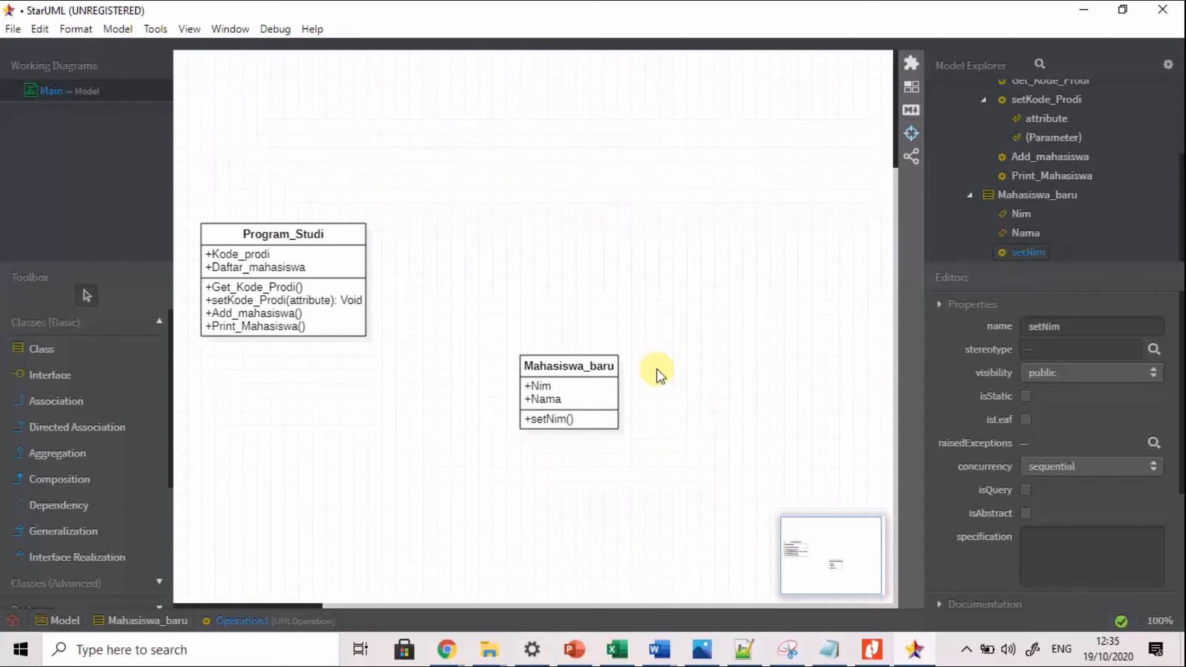
Step: Add an operation named getNim below setNim in the Mahasiswa_baru class
click(595, 420)
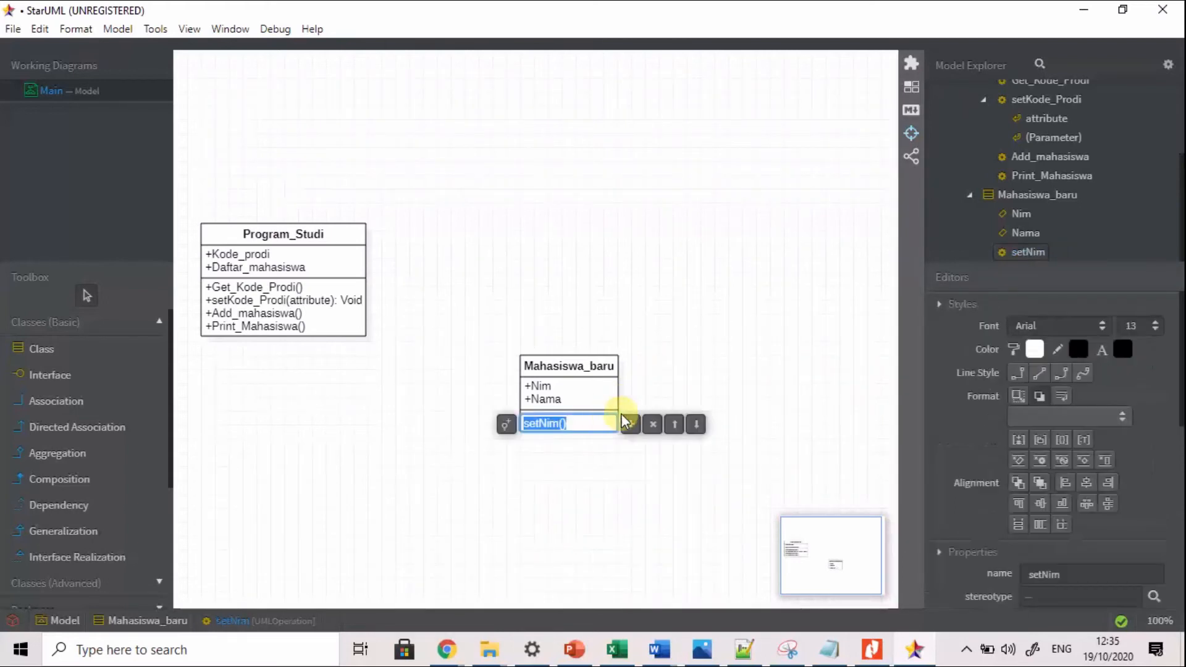
click(629, 424)
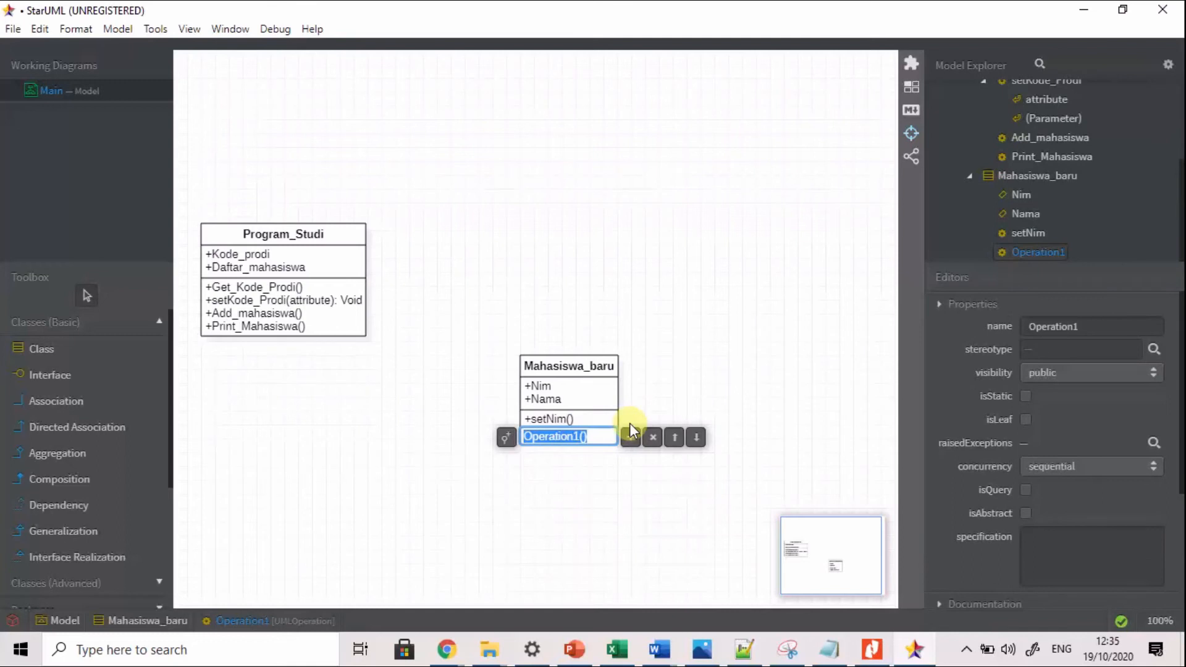
text(get)
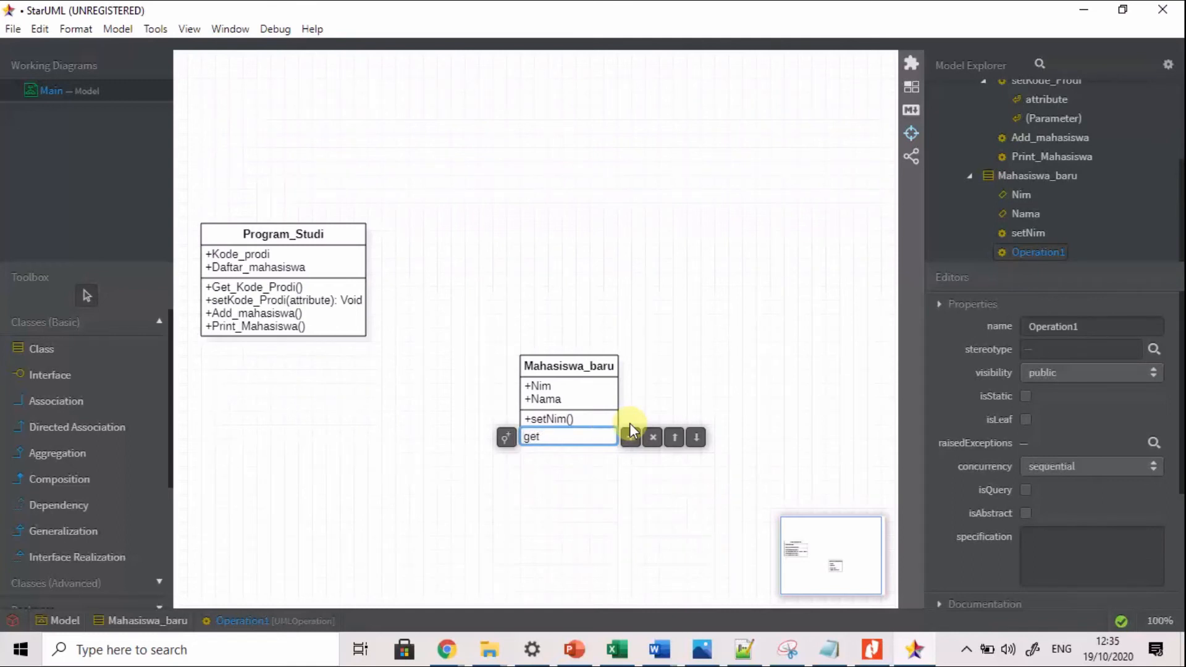
text(NIM)
key(BackSpace)
key(BackSpace)
text(im)
key(Return)
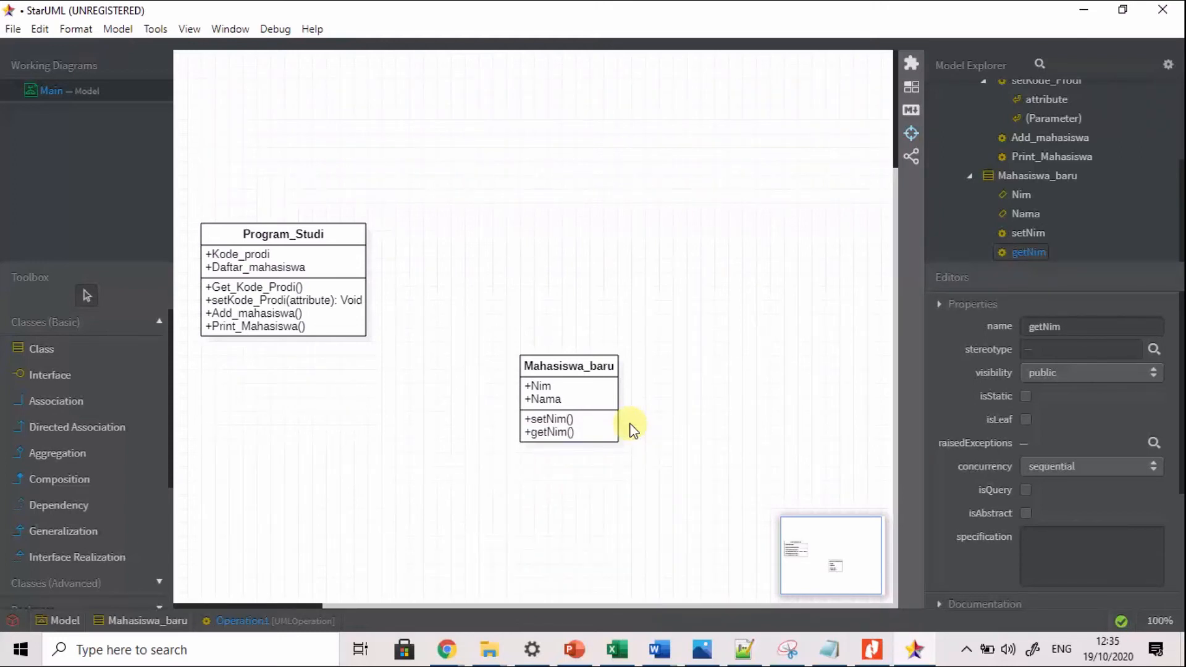
Step: Add an operation named setnama below getNim in the Mahasiswa_baru class
click(595, 428)
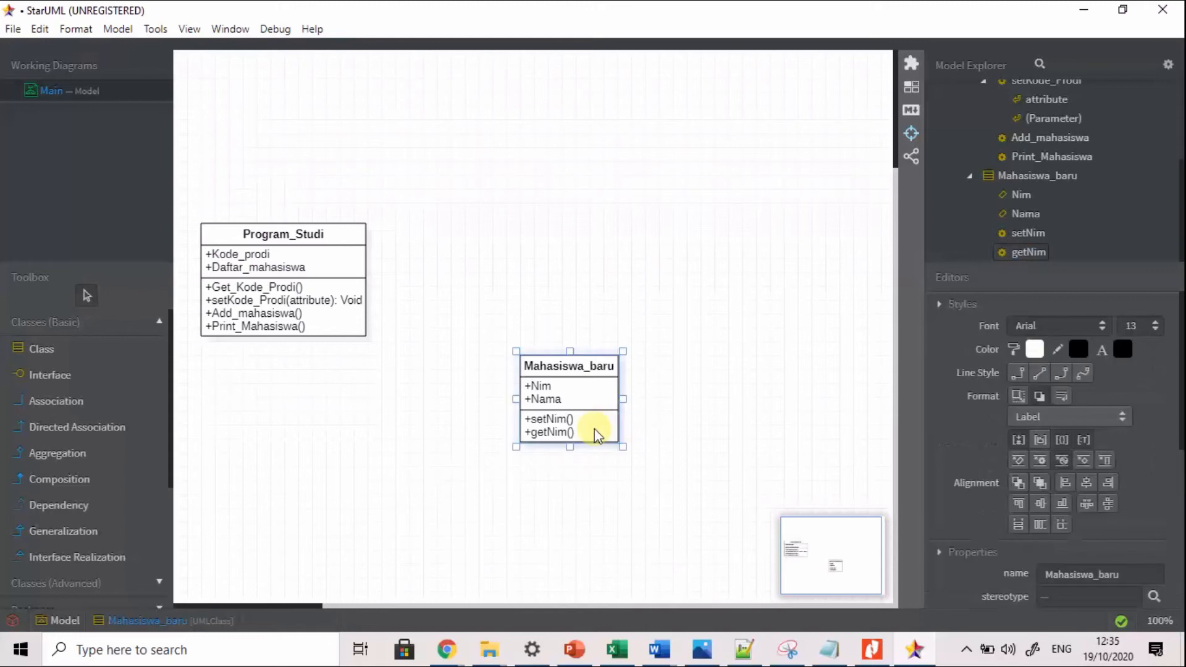
double_click(587, 427)
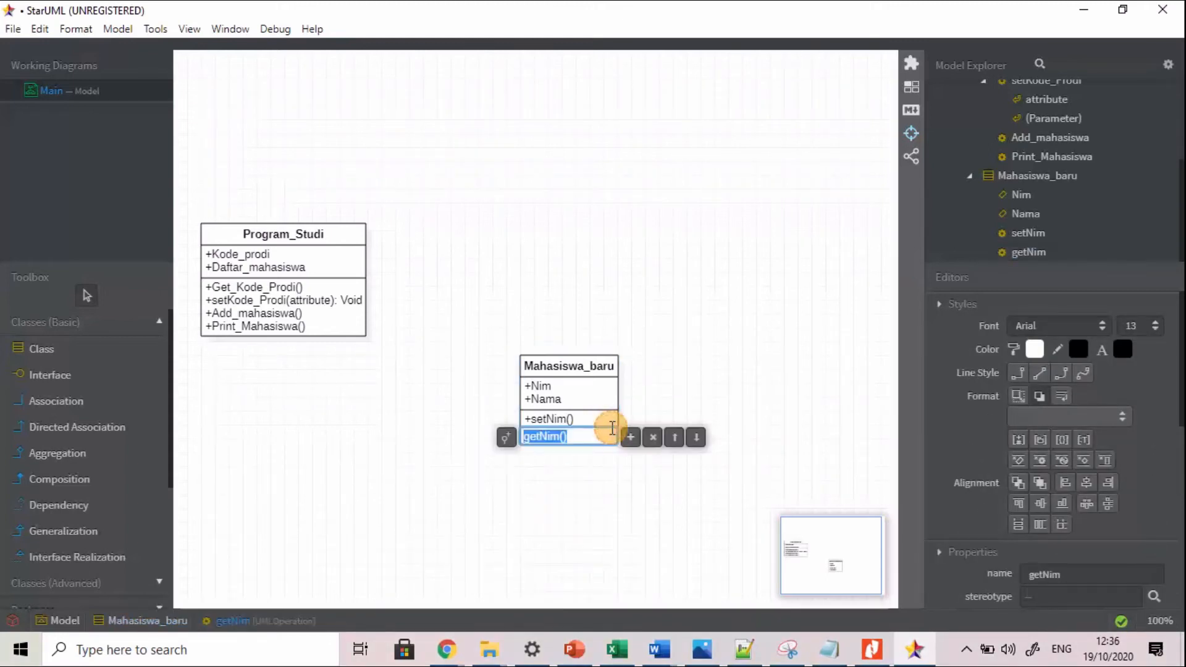
click(632, 437)
text(set)
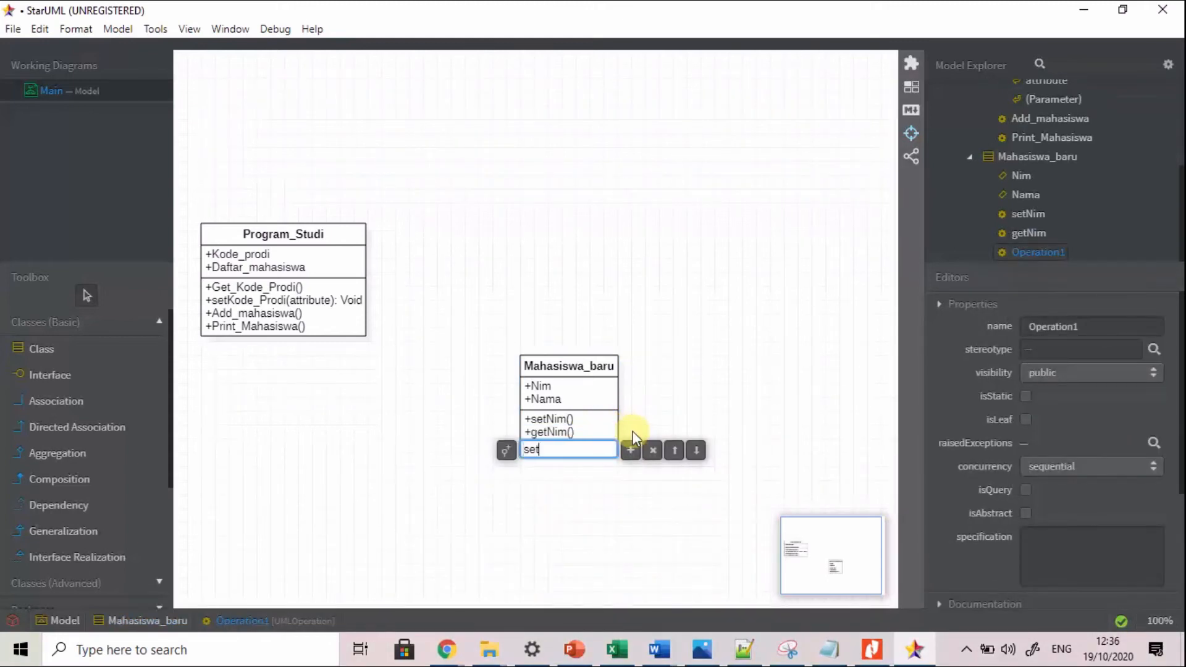
text(nama)
key(Return)
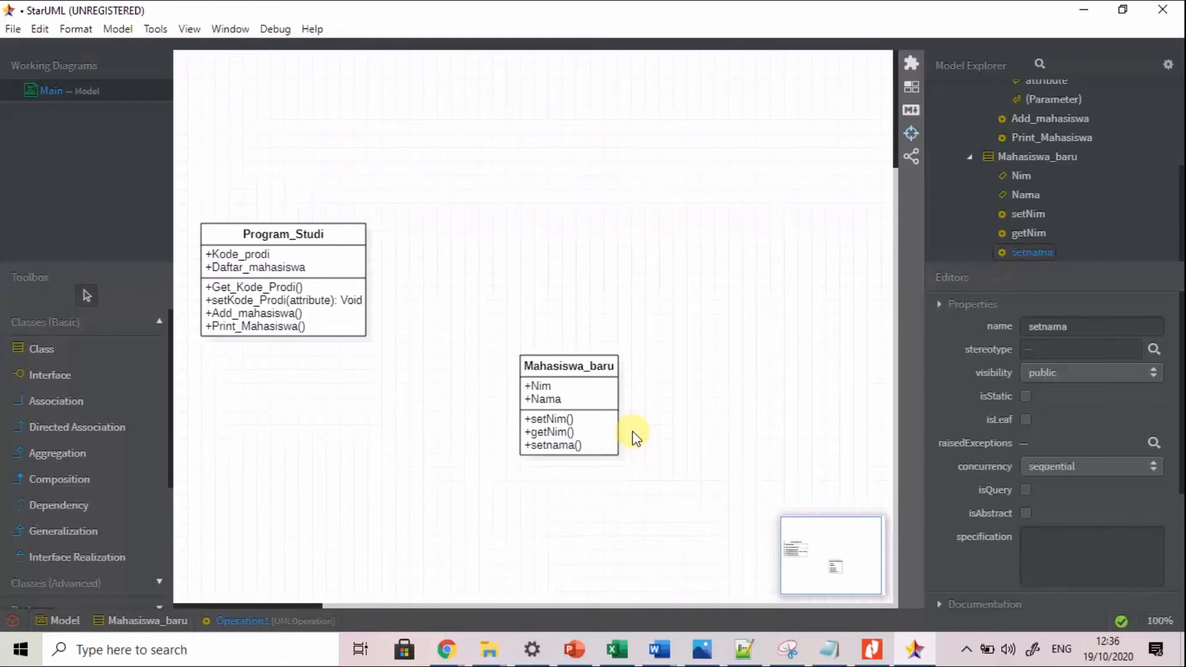
Step: Rename the last operation of the Mahasiswa_baru class as setNama, with a capital N
double_click(559, 433)
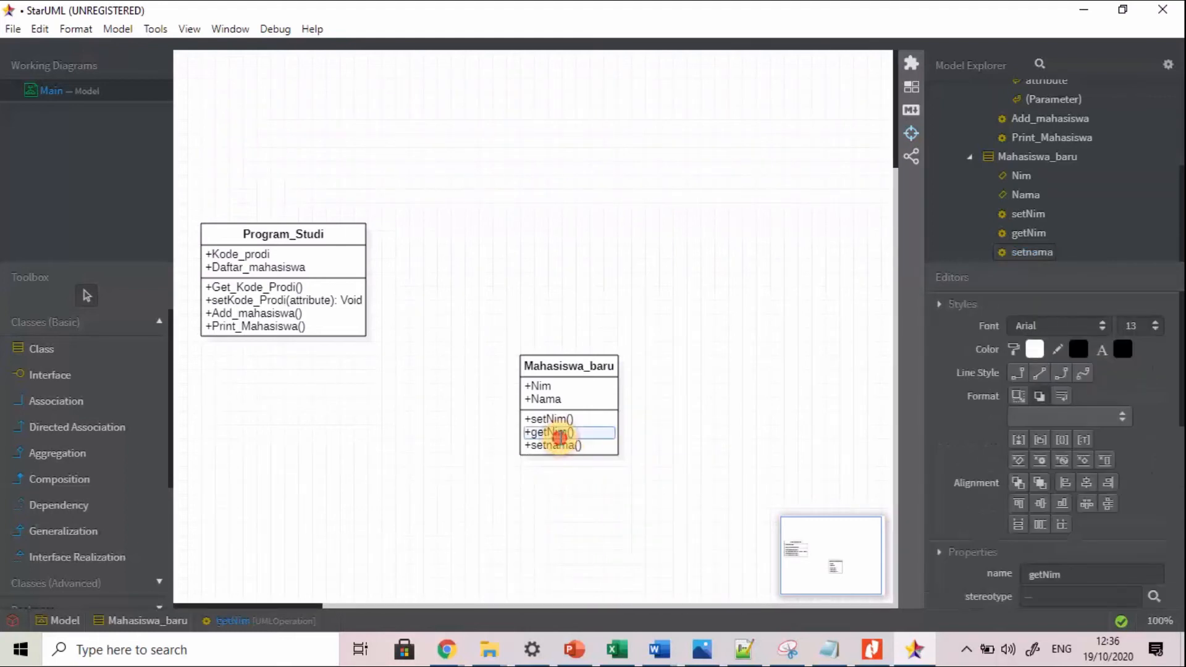
double_click(572, 448)
click(547, 449)
key(BackSpace)
text(N)
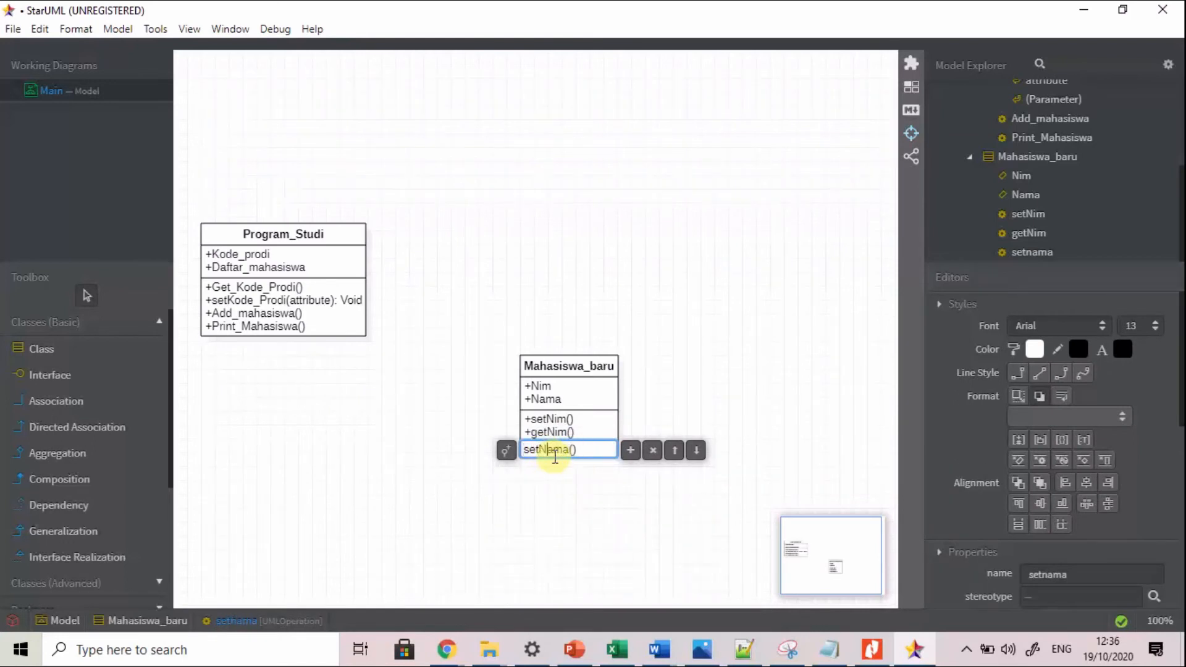
key(Return)
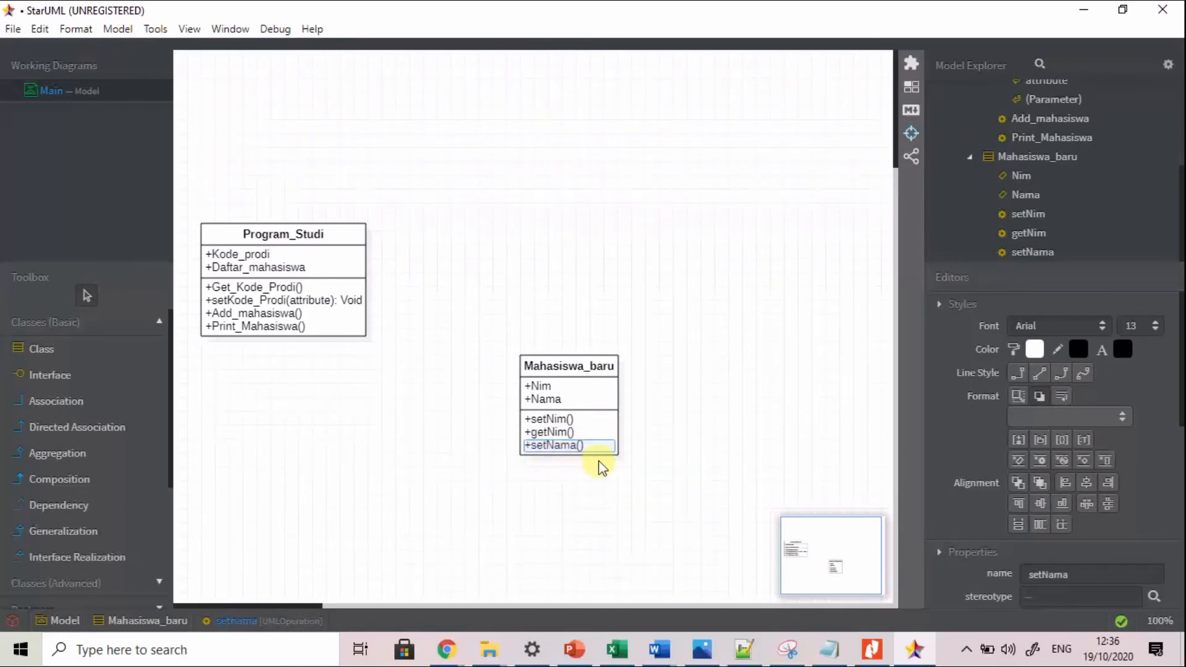
Step: Add an operation named getNama below setNama in the Mahasiswa_baru class
double_click(591, 446)
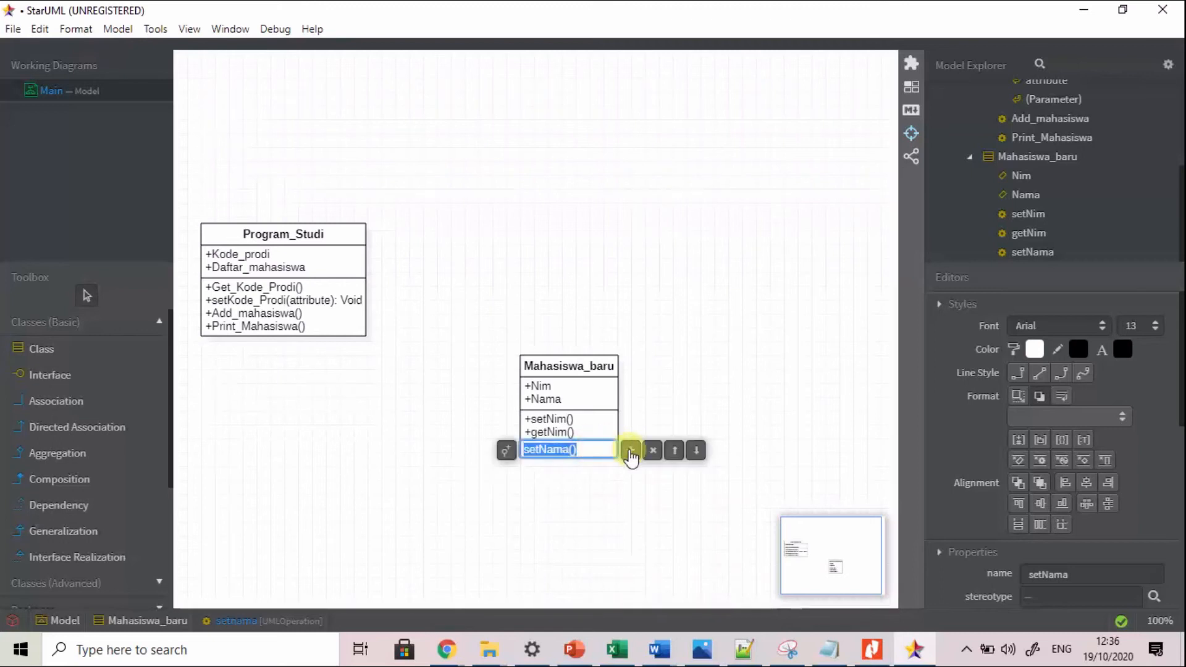
click(629, 456)
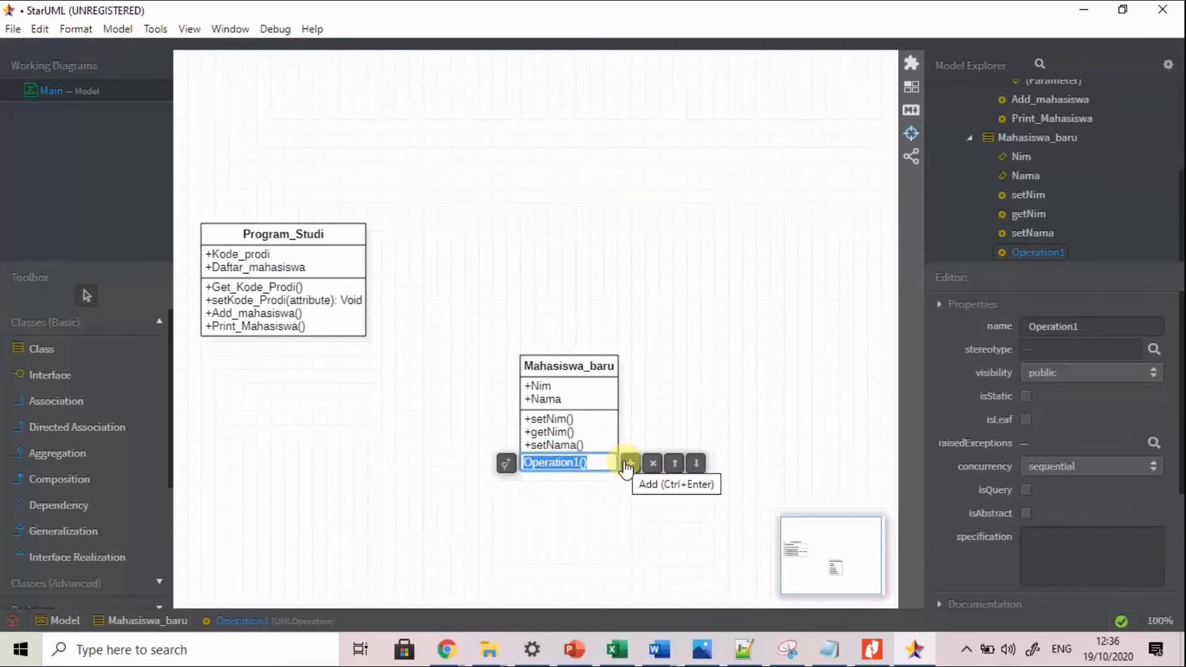
text(getNama)
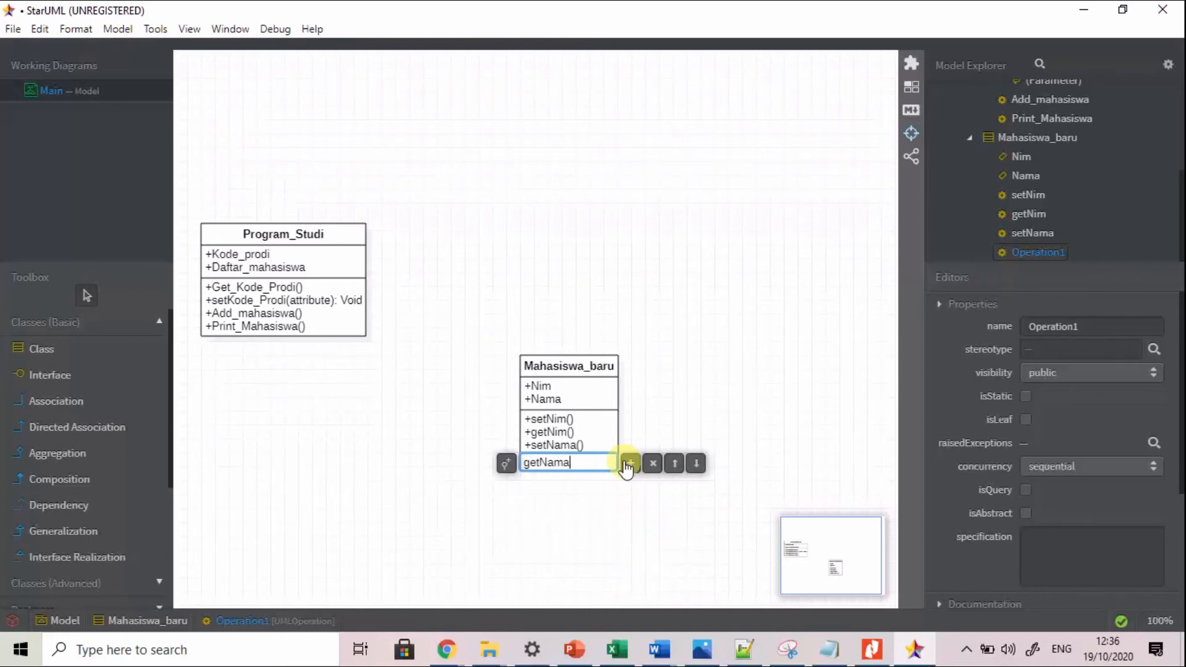
key(Return)
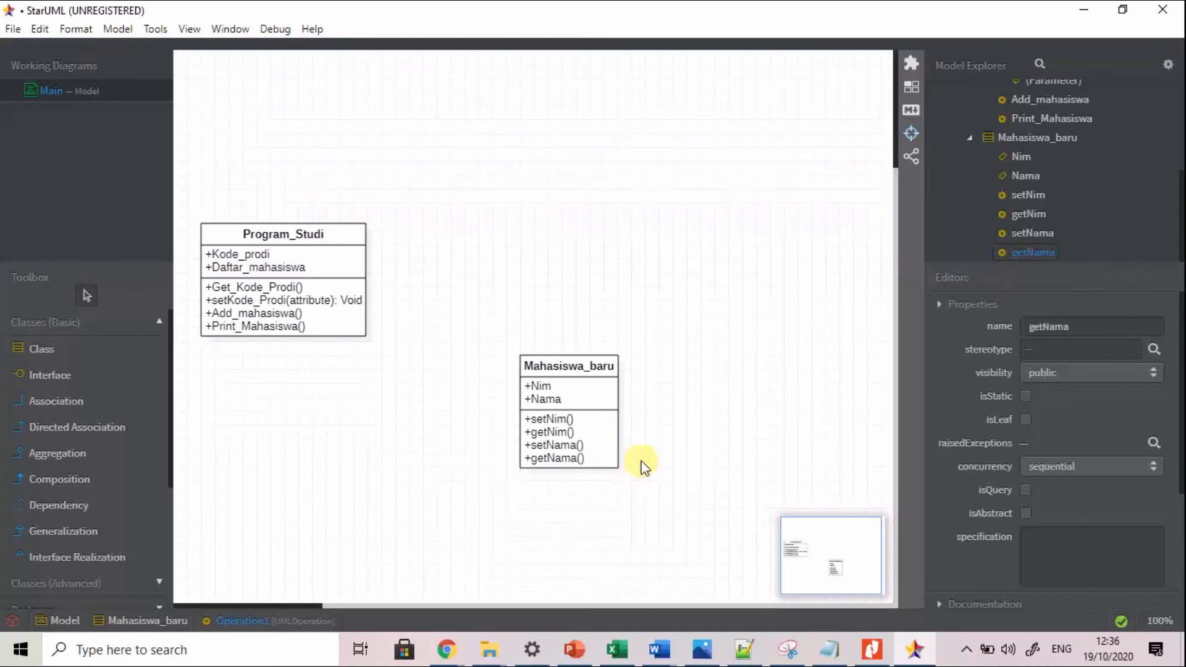
Step: Move the Mahasiswa_baru class up so it sits beside Program_Studi at nearly the same height
drag(591, 366, 591, 234)
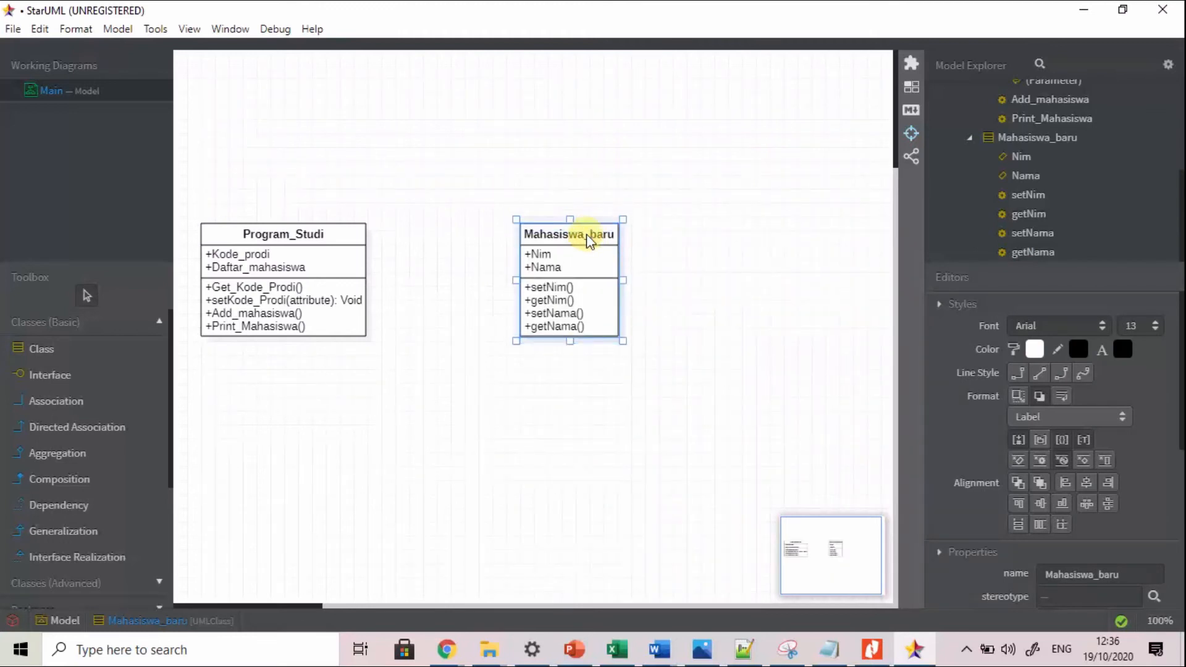
drag(587, 233, 588, 232)
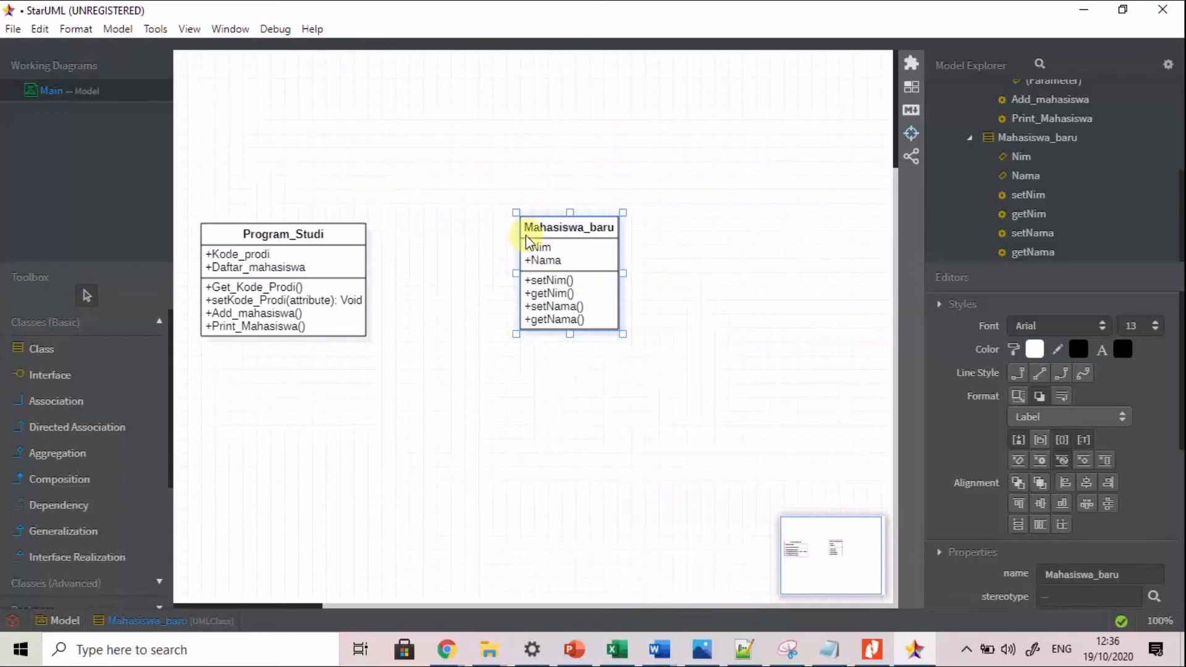
scroll(531, 248, down, 3)
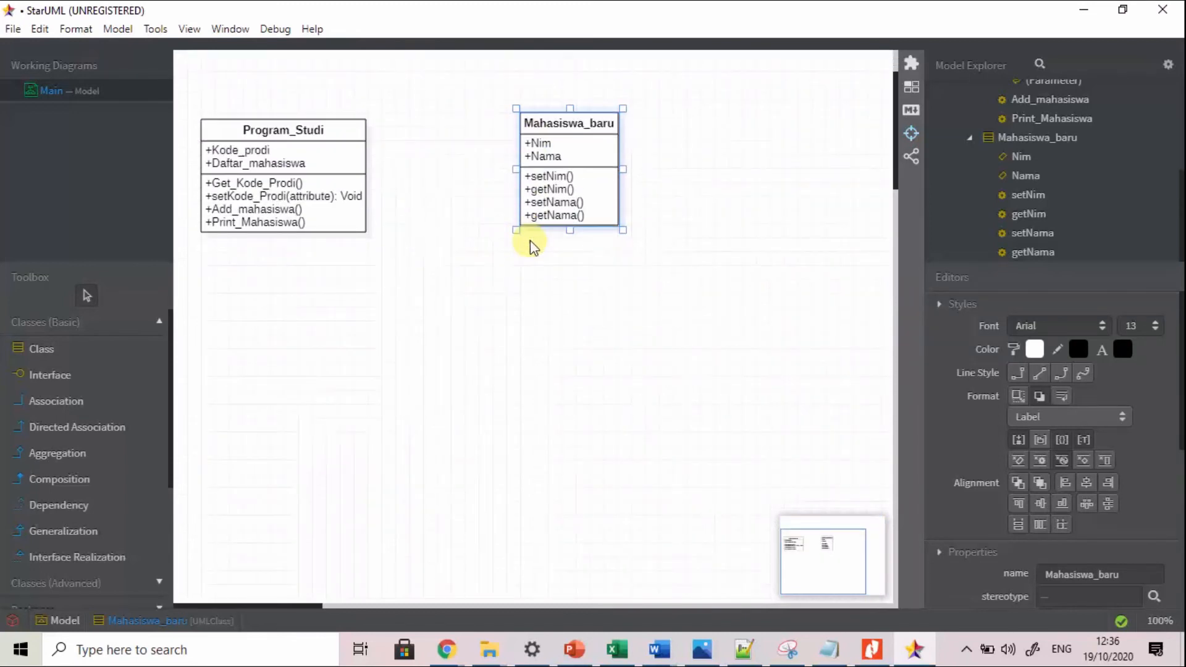
scroll(530, 240, up, 3)
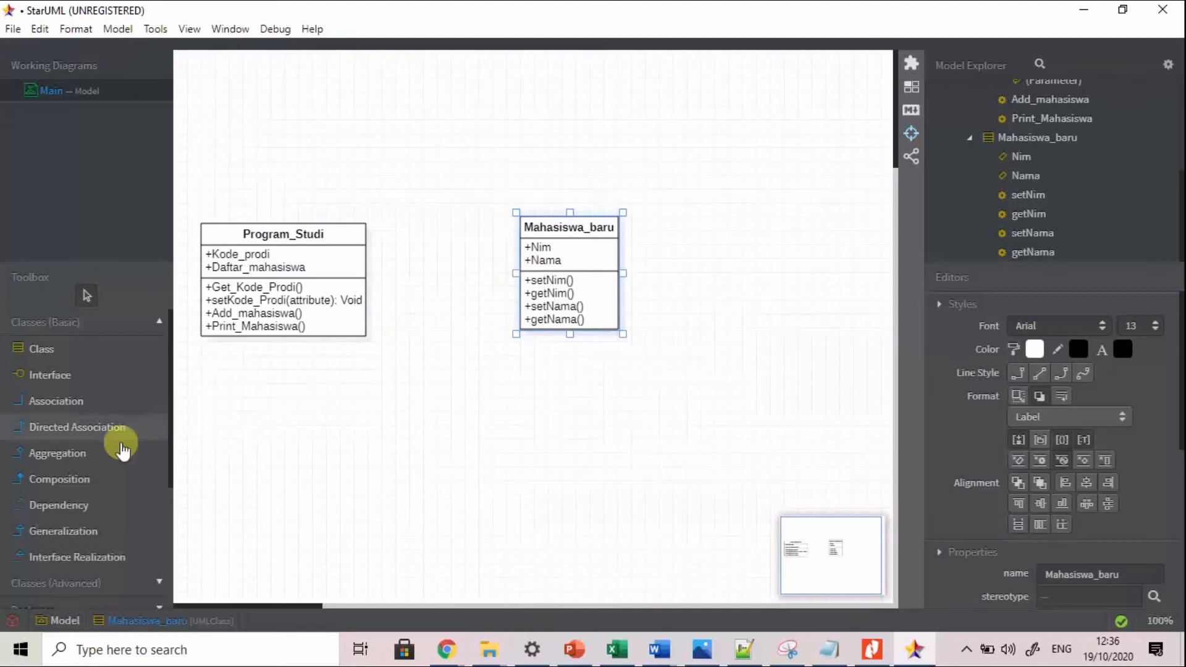
Step: Add an aggregated class to Program_Studi, placed between it and Mahasiswa_baru
click(71, 454)
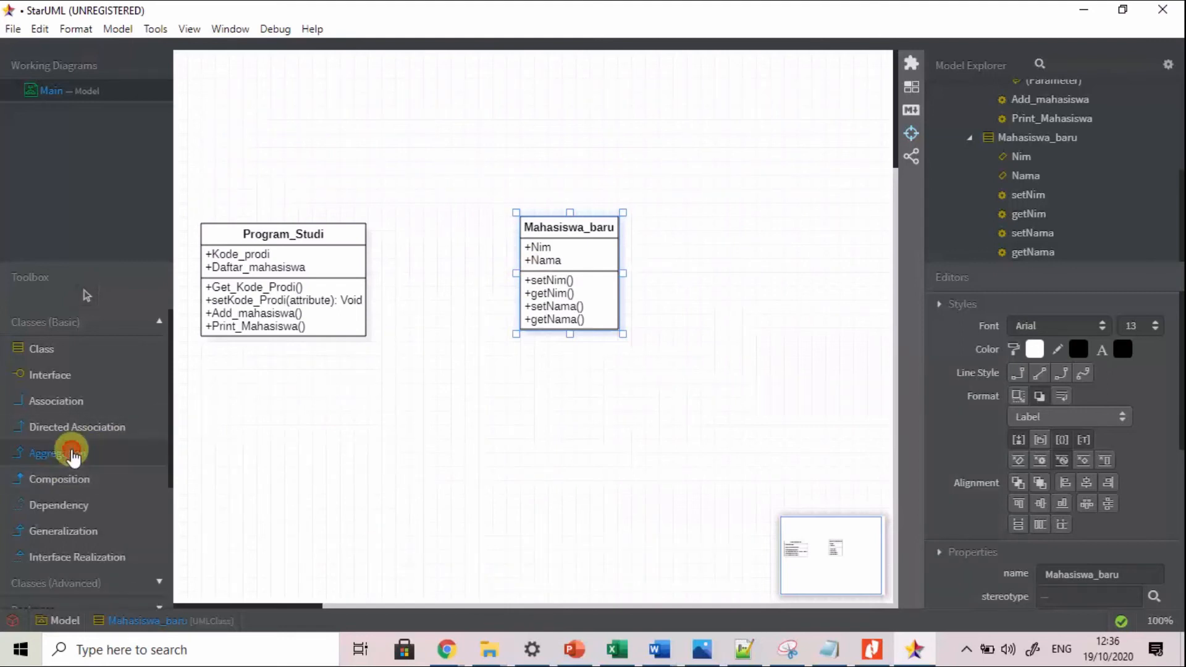
click(390, 336)
click(331, 233)
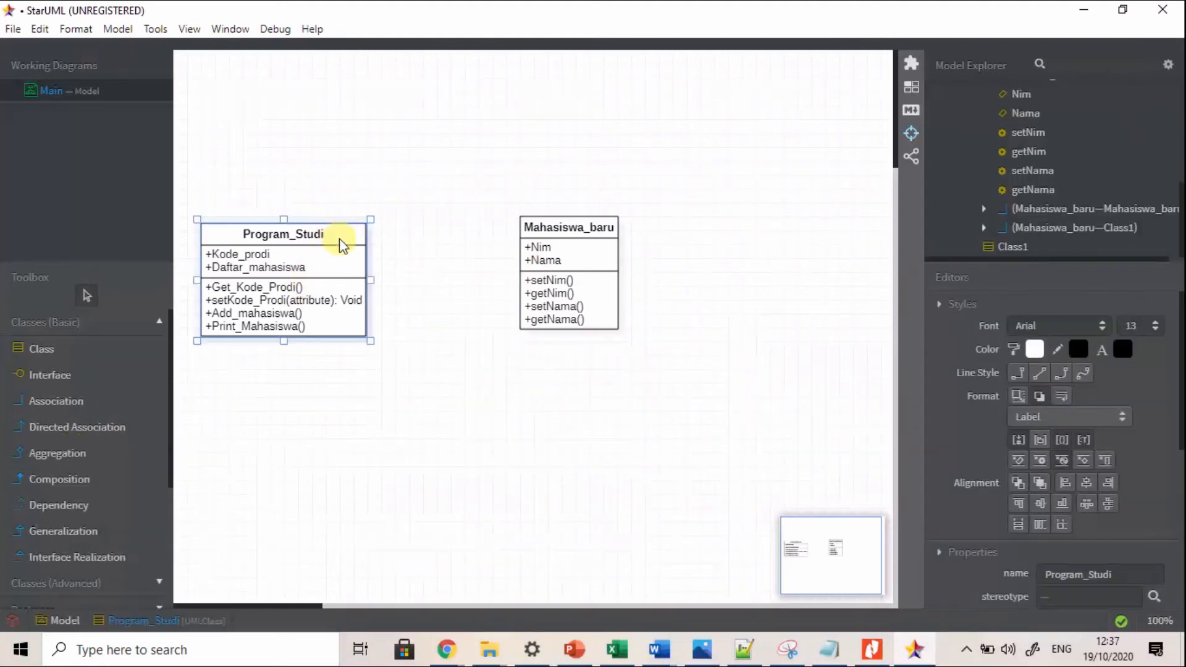
double_click(339, 237)
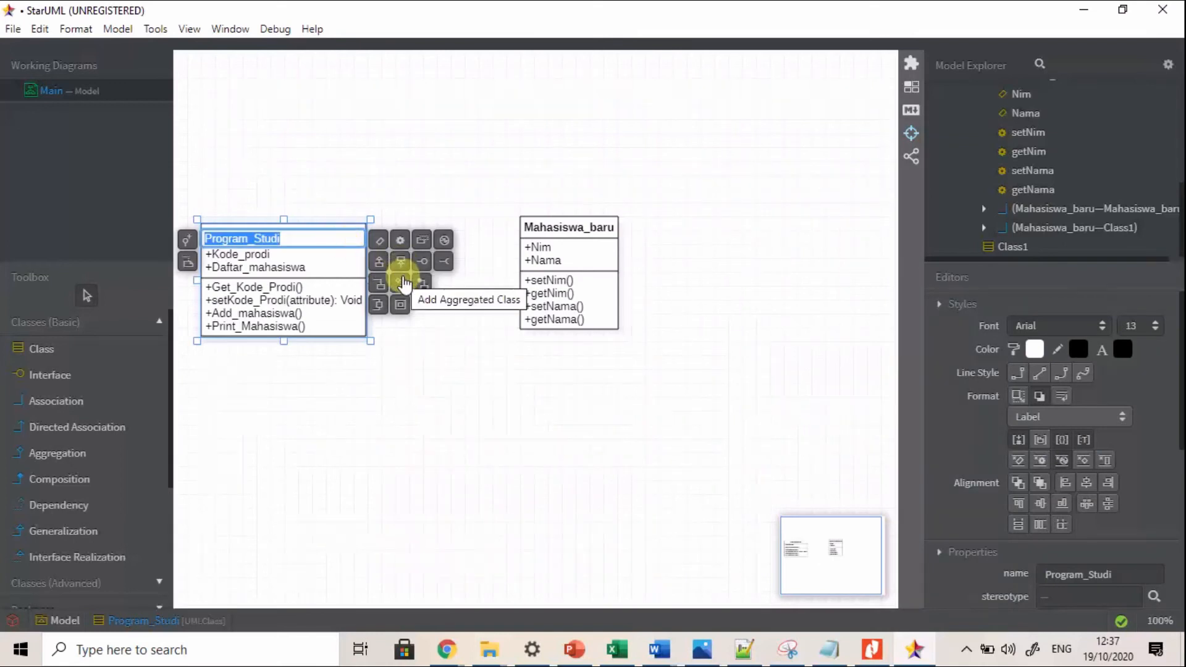
click(402, 284)
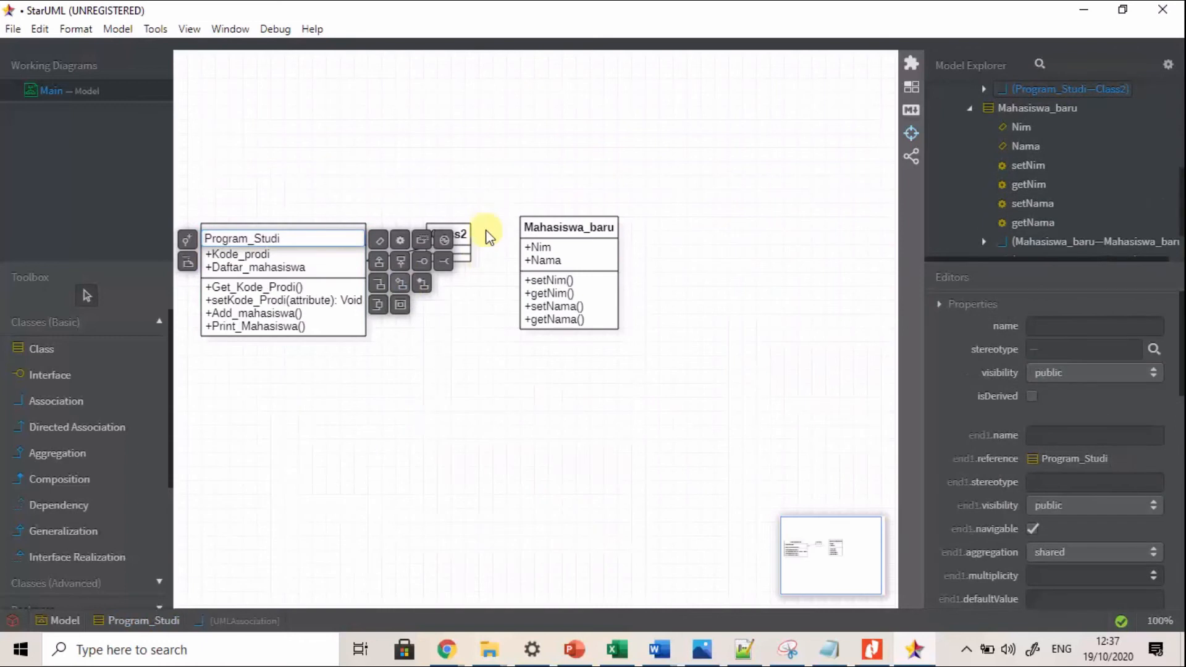
click(485, 284)
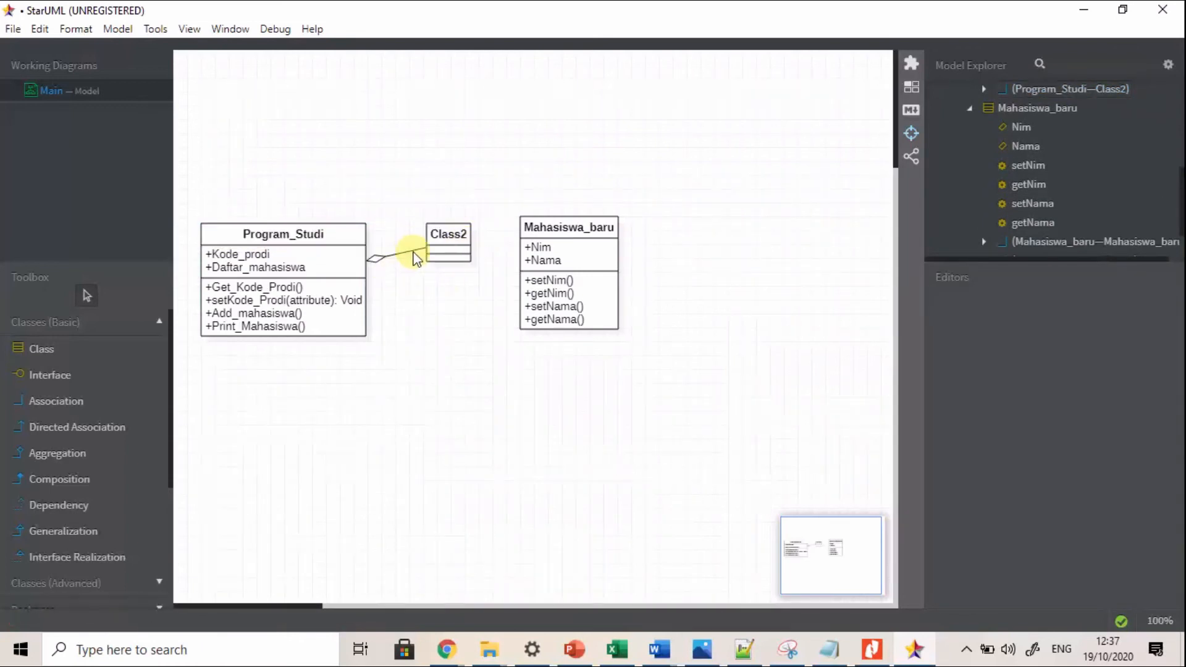
Step: Reattach the far end of the Program_Studi aggregation to Mahasiswa_baru and remove the extra class between them
click(412, 252)
drag(524, 285, 522, 281)
click(450, 239)
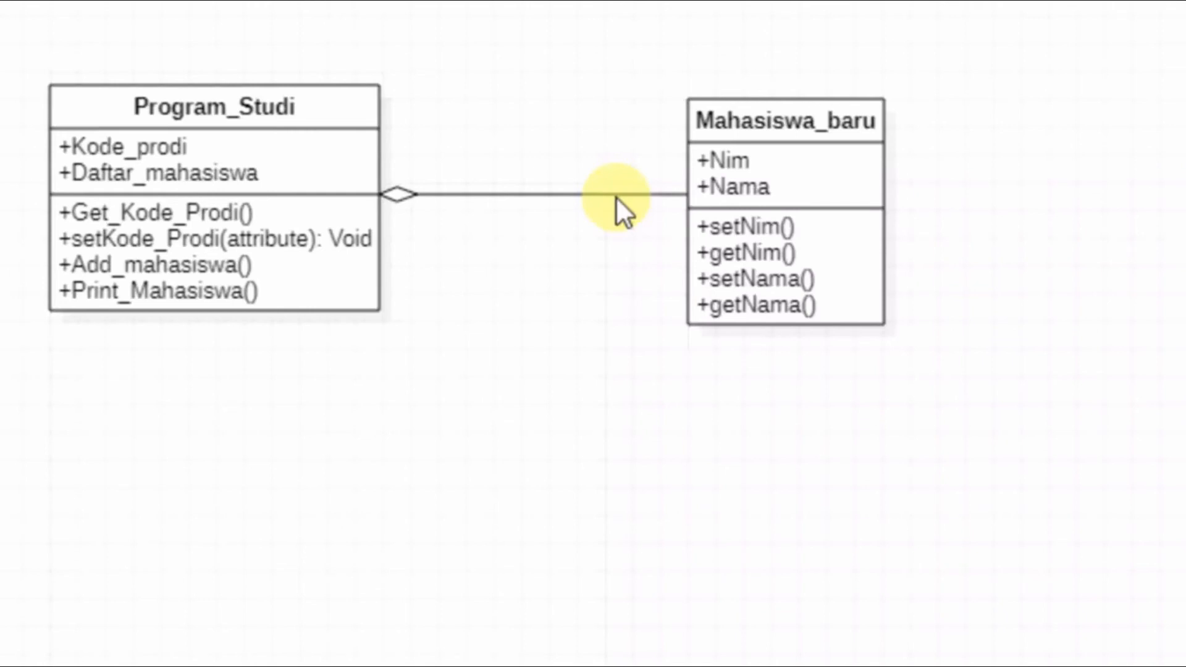
Step: Set the multiplicity at the Mahasiswa_baru end of the aggregation to 1..*
click(617, 195)
double_click(656, 194)
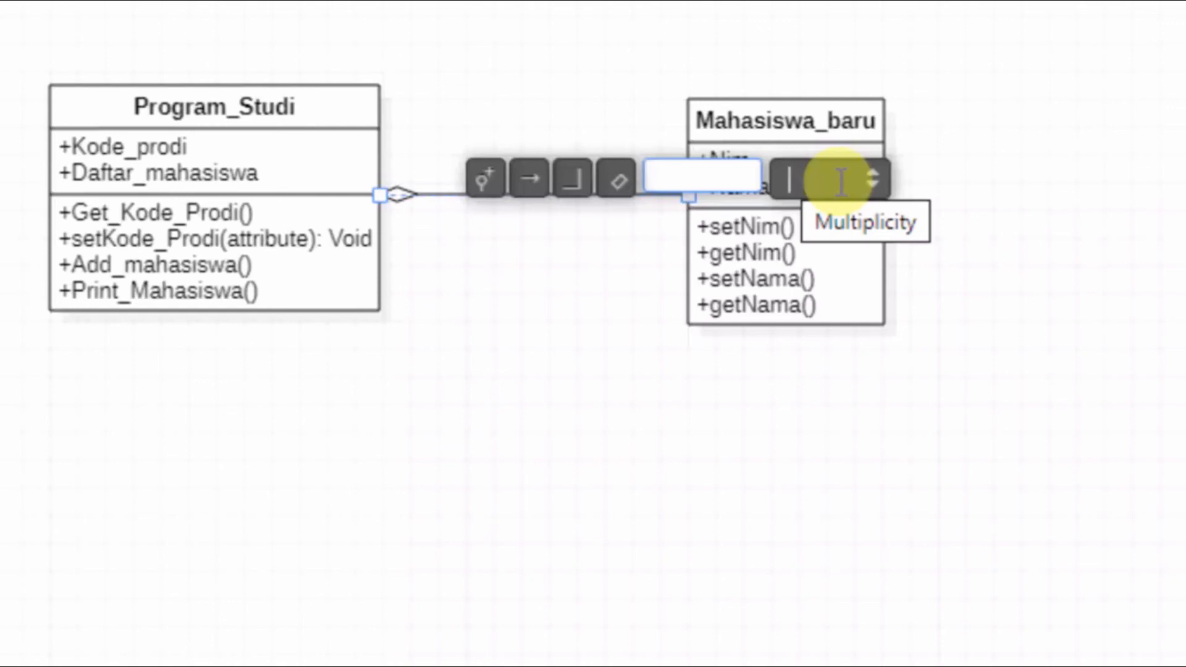
text(1..)
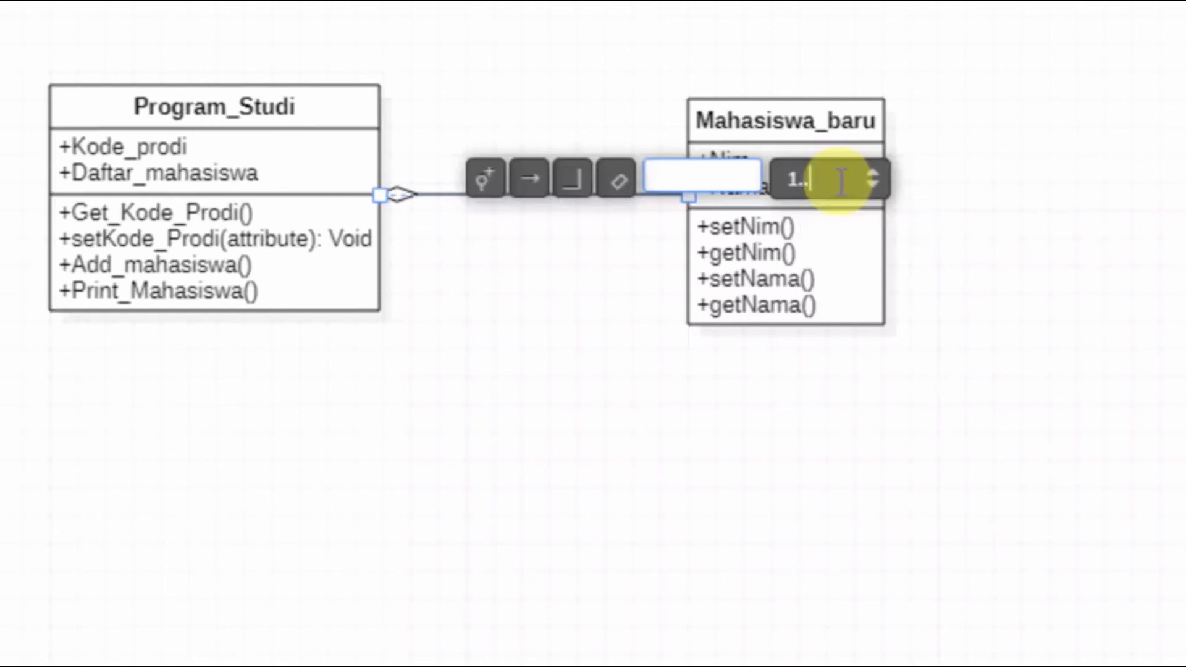
text(*)
key(Return)
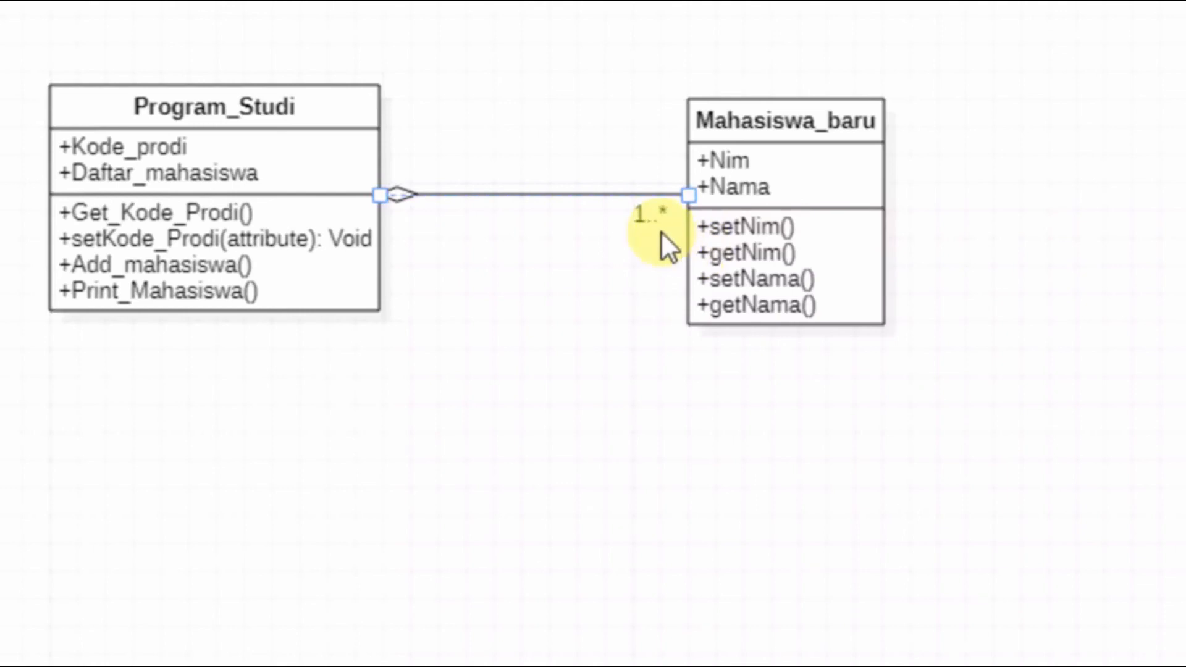
Step: Set the multiplicity at the Program_Studi end of the aggregation to 1
click(418, 197)
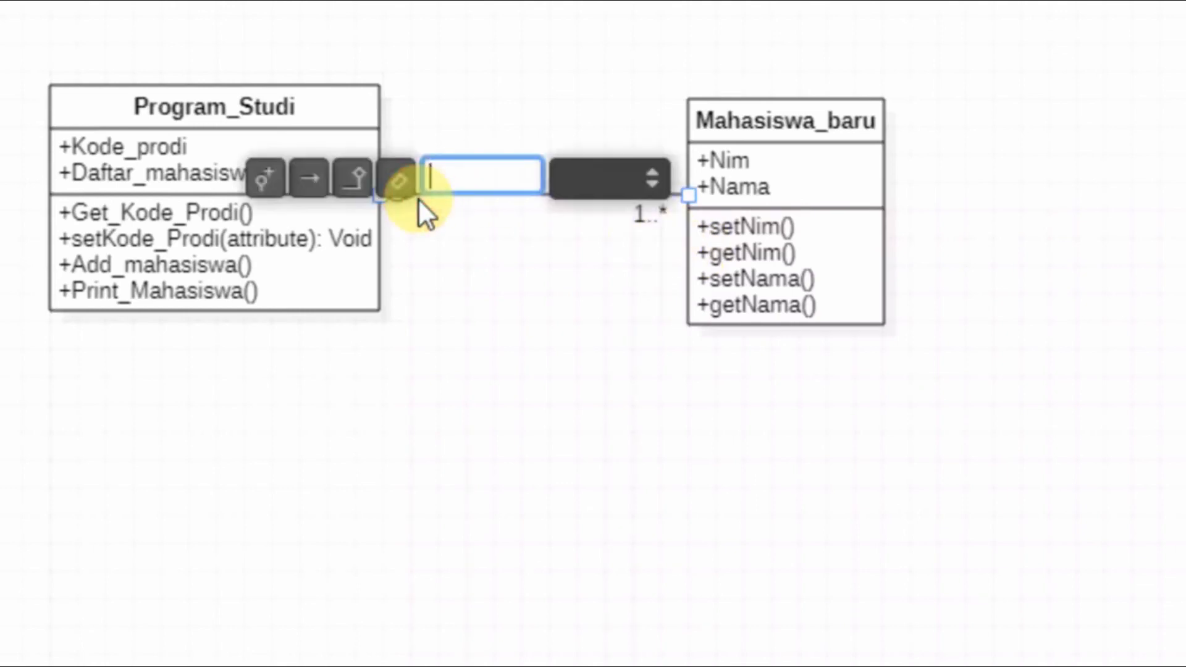
click(581, 184)
text(1)
key(Return)
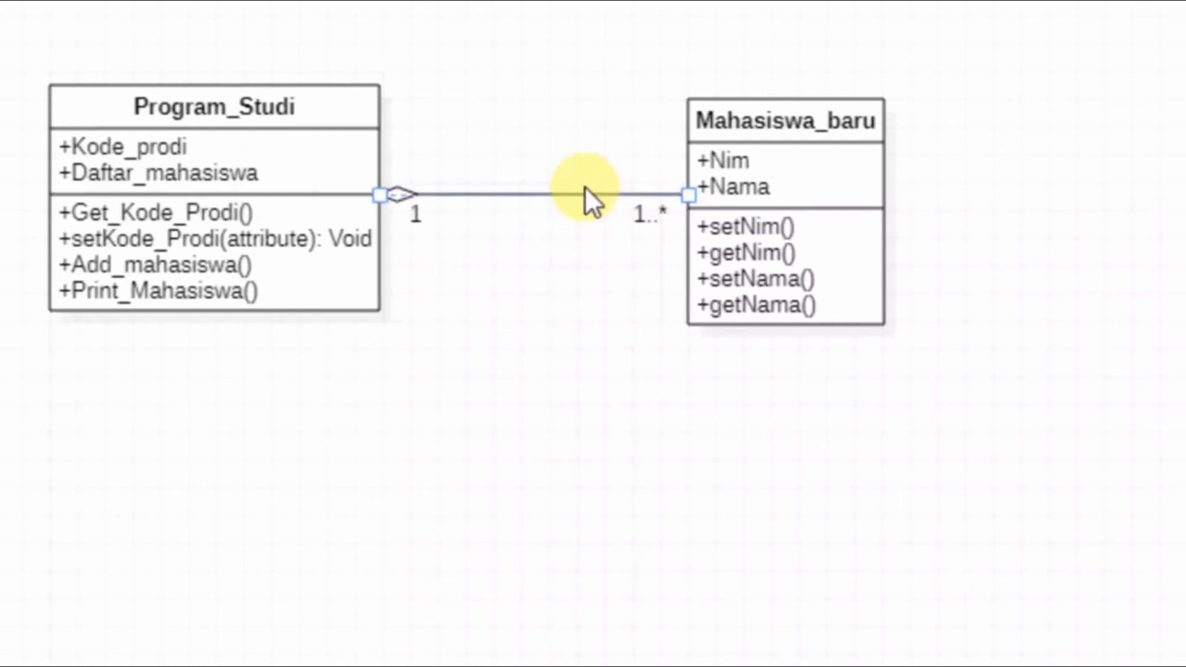